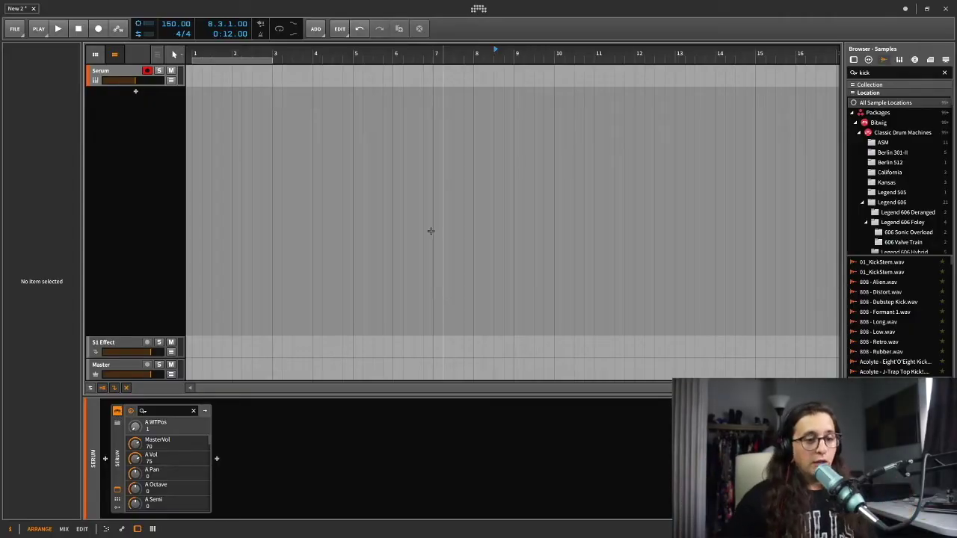
- Open Serum and import venom-tom-hardy.png as oscillator A's wavetable
left_click(130, 410)
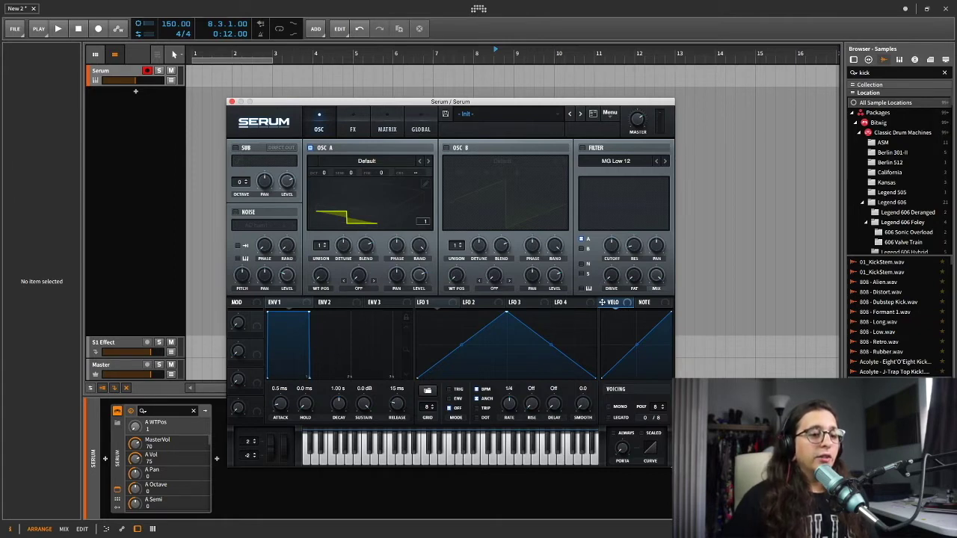
left_click_drag(406, 278, 381, 211)
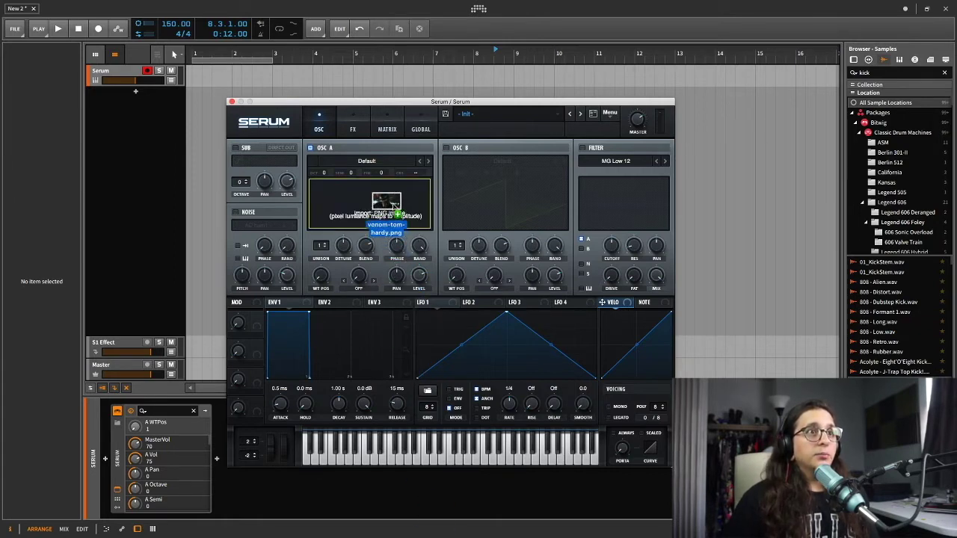
left_click_drag(380, 202, 379, 205)
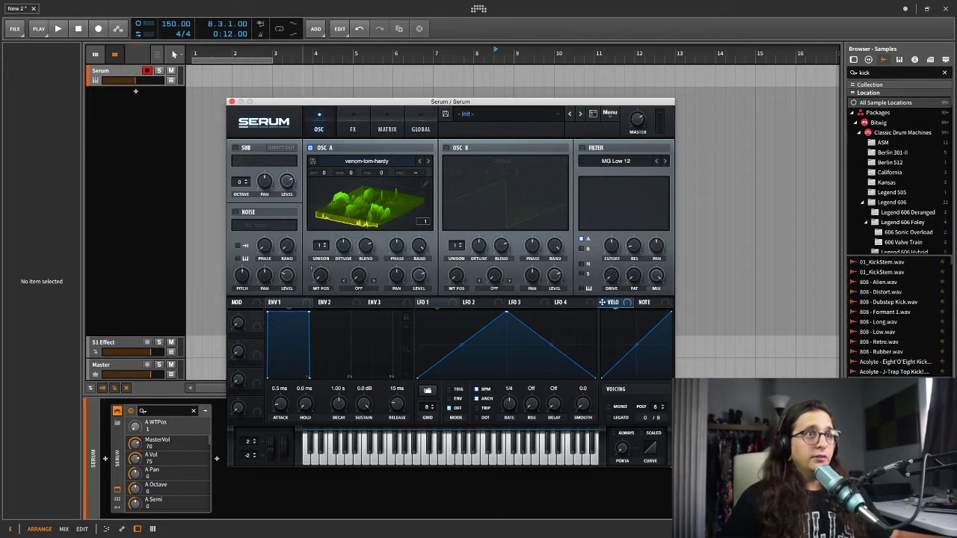
- Give oscillator A 16 unison voices and wavetable position 109
mouse_move(311, 269)
left_mouse_down()
mouse_move(331, 216)
mouse_move(344, 253)
left_mouse_up()
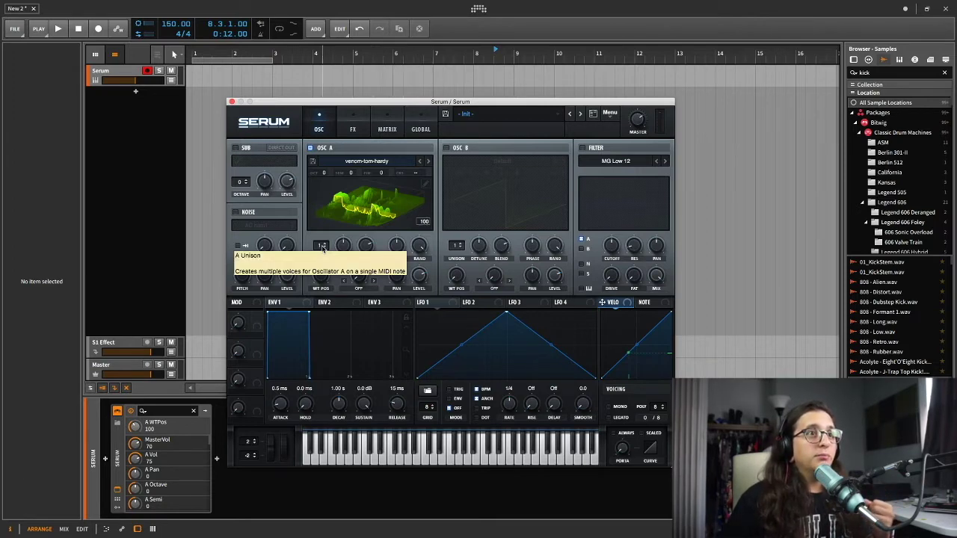
left_click_drag(321, 249, 303, 26)
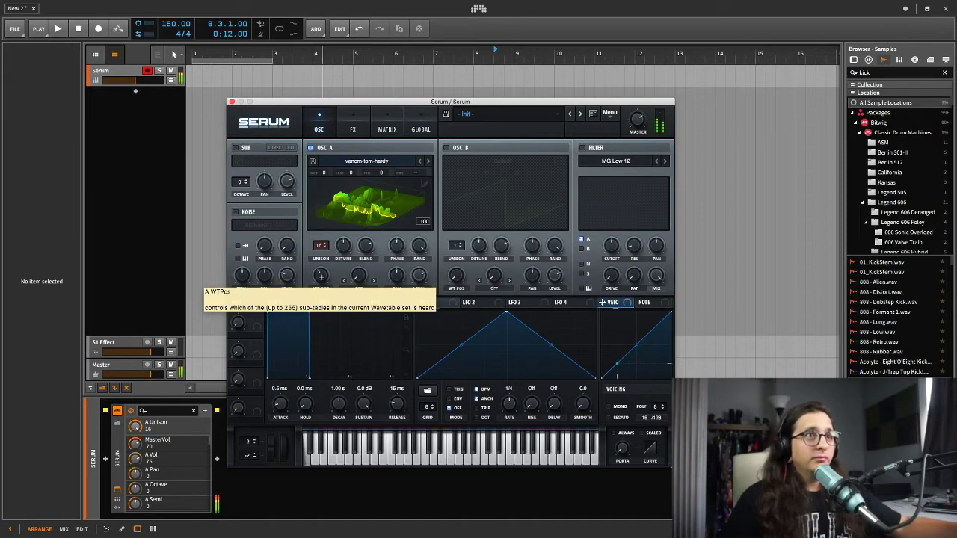
mouse_move(320, 275)
left_mouse_down()
mouse_move(320, 247)
mouse_move(341, 292)
left_mouse_up()
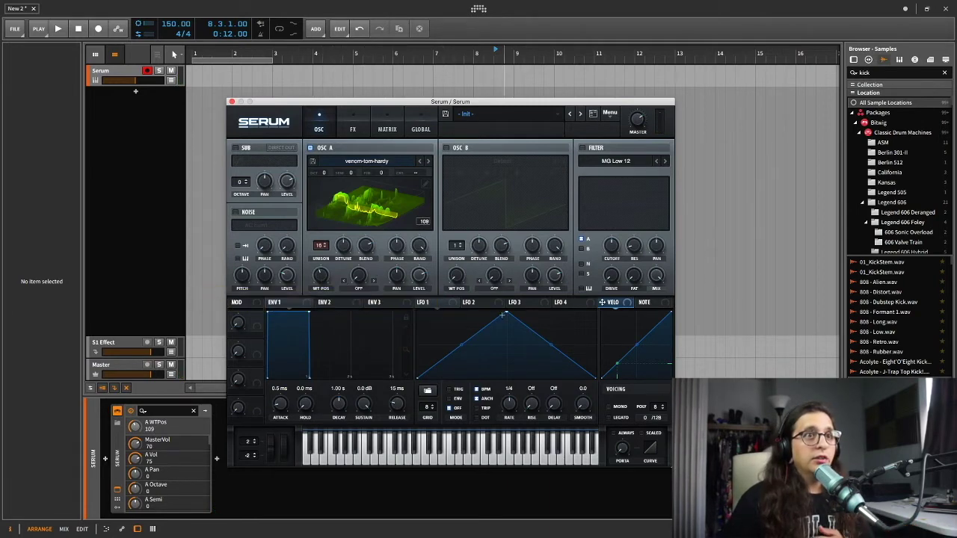
- Route a convex downward LFO 1 ramp at 1/2 rate to oscillator A's wavetable position, amount about -11
left_click_drag(507, 313, 417, 313)
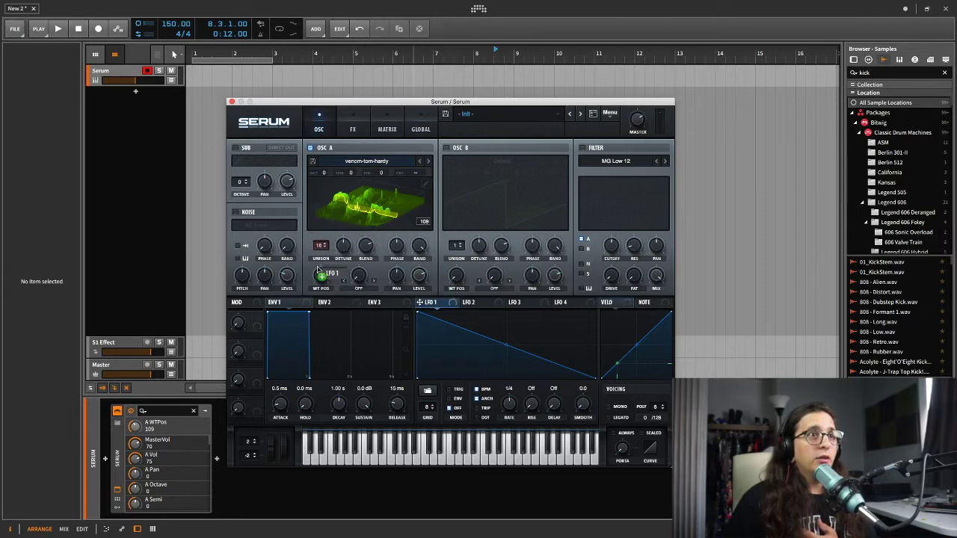
left_click_drag(391, 251, 318, 275)
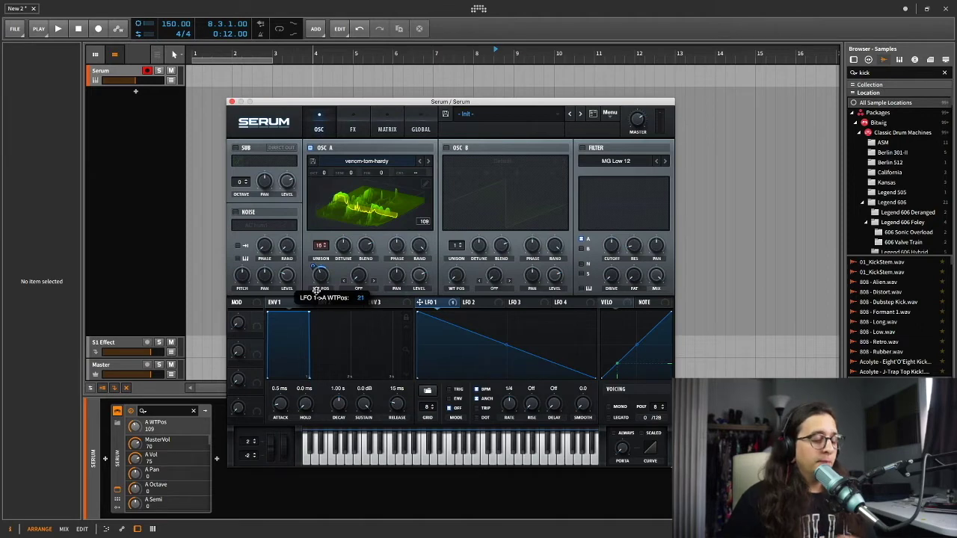
mouse_move(320, 276)
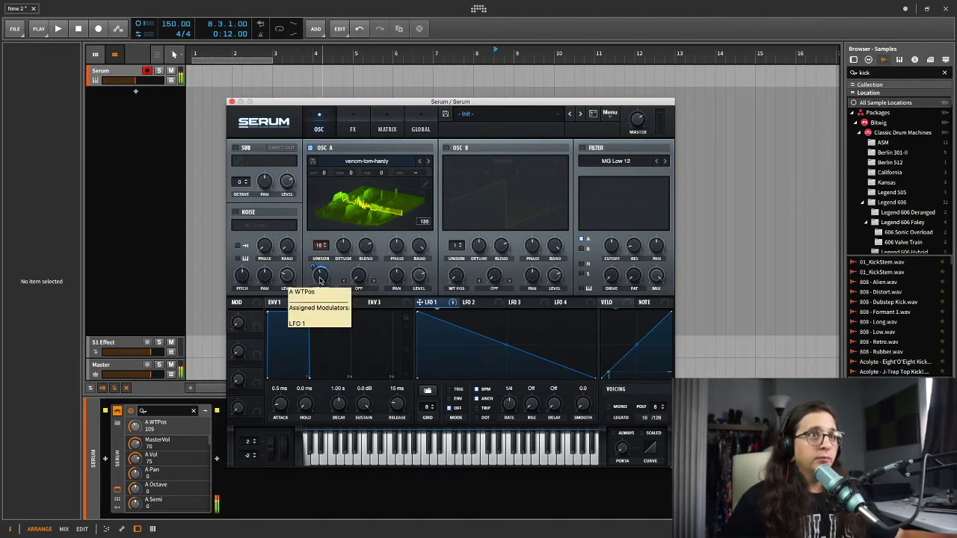
mouse_move(508, 349)
left_mouse_down()
mouse_move(508, 320)
mouse_move(508, 335)
left_mouse_up()
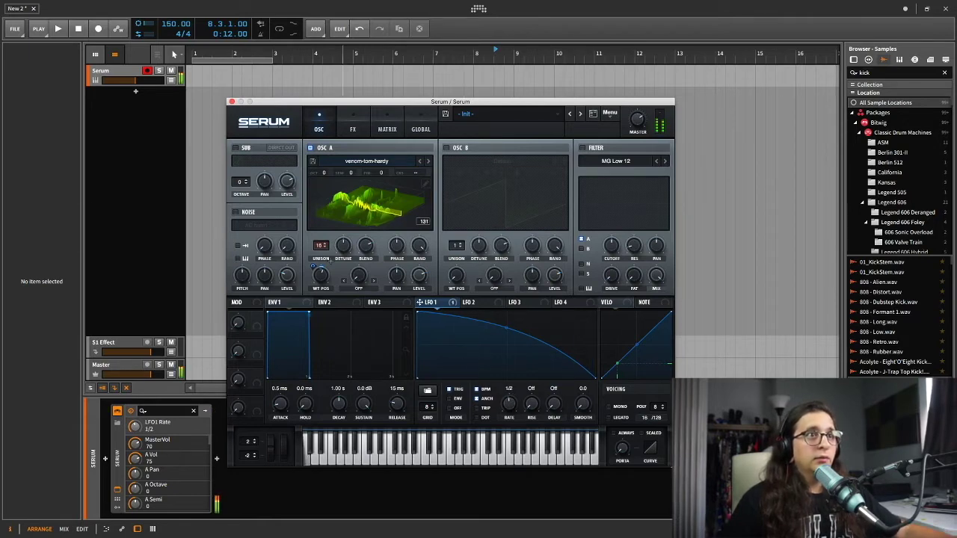
- Raise oscillator A's unison blend to 64 and route LFO 1 to its level
left_click(419, 246)
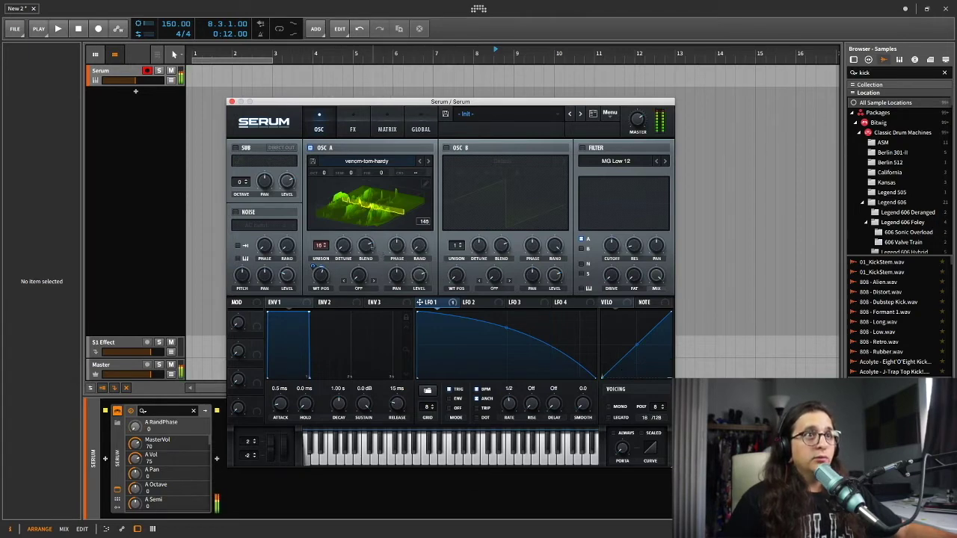
mouse_move(365, 248)
left_mouse_down()
mouse_move(365, 260)
mouse_move(373, 238)
left_mouse_up()
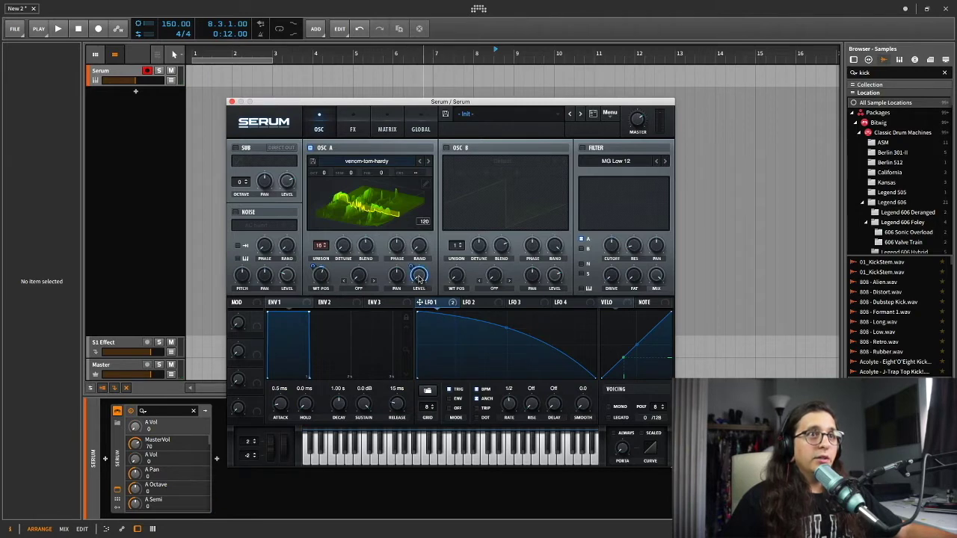
left_click_drag(417, 270, 416, 341)
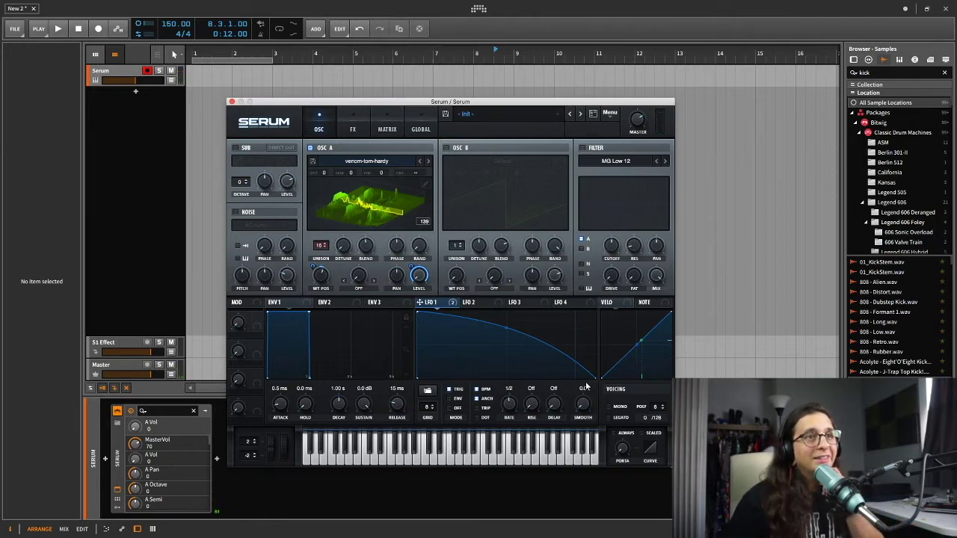
left_click(360, 285)
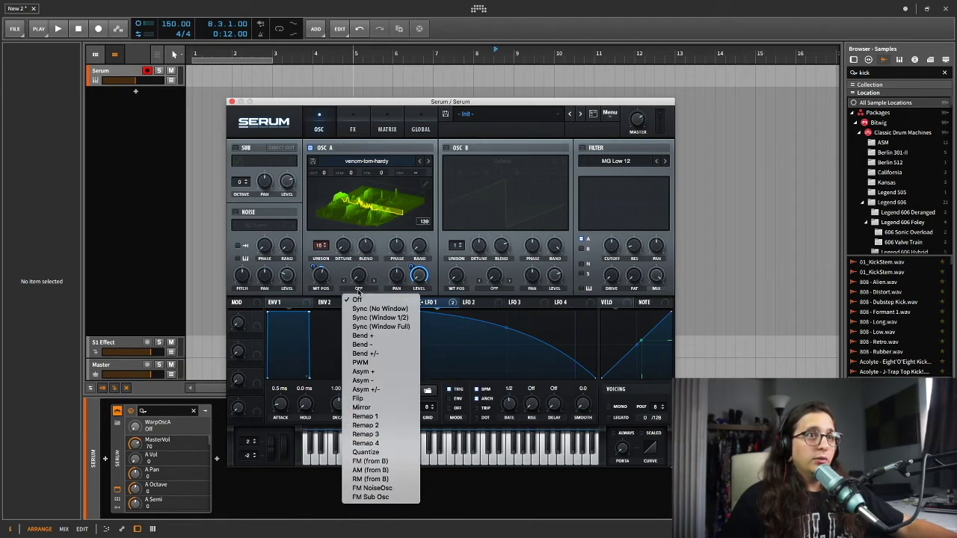
- Apply Bend +/- warp to oscillator A with a slight negative amount
left_click(373, 352)
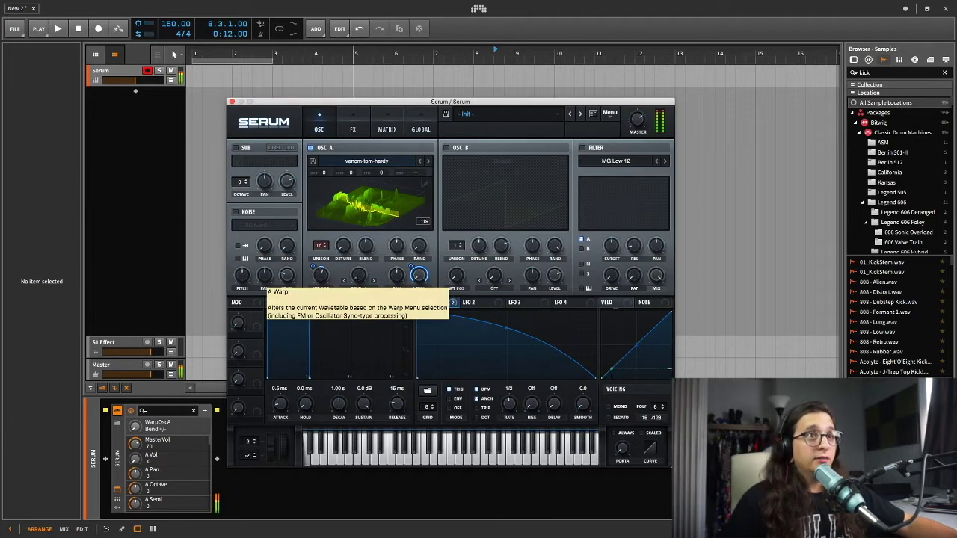
left_click_drag(358, 277, 358, 307)
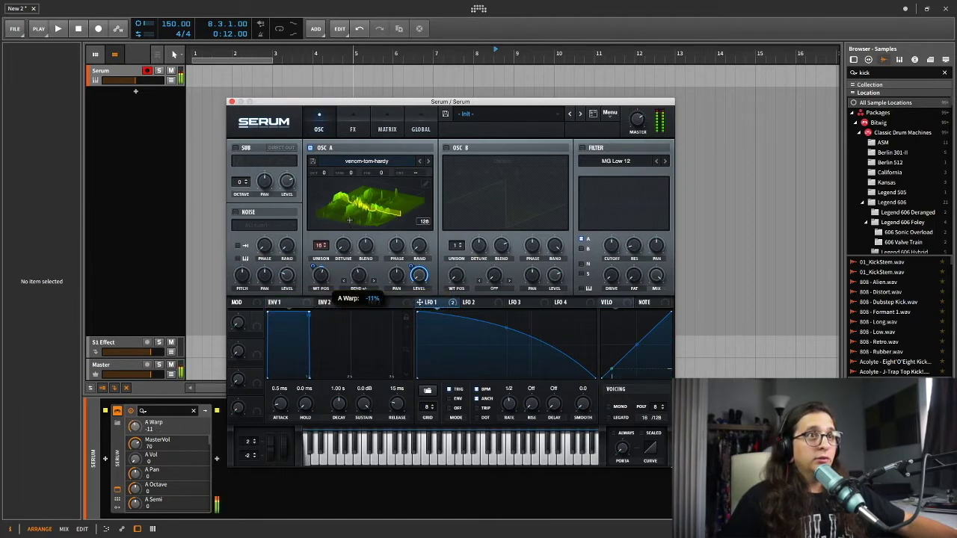
left_click_drag(359, 306, 359, 318)
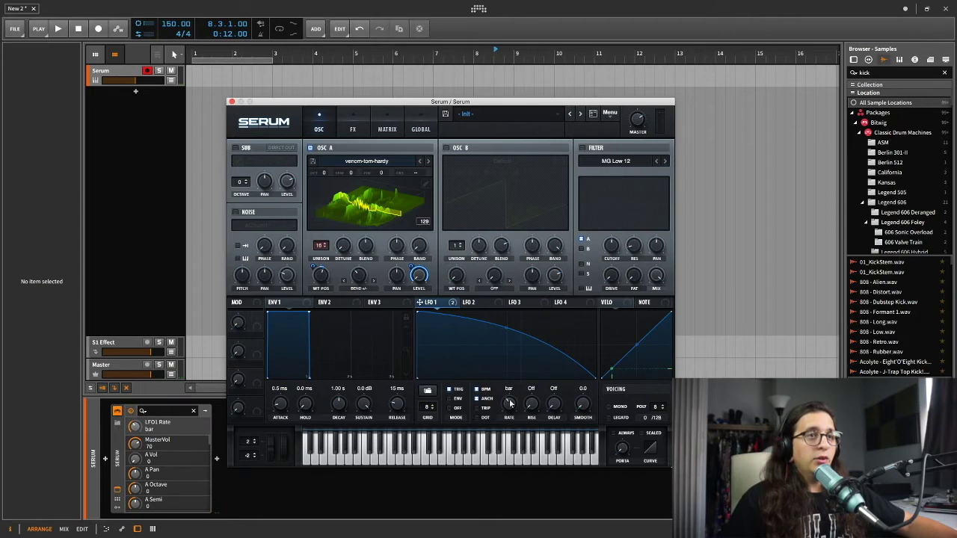
left_click_drag(359, 277, 359, 284)
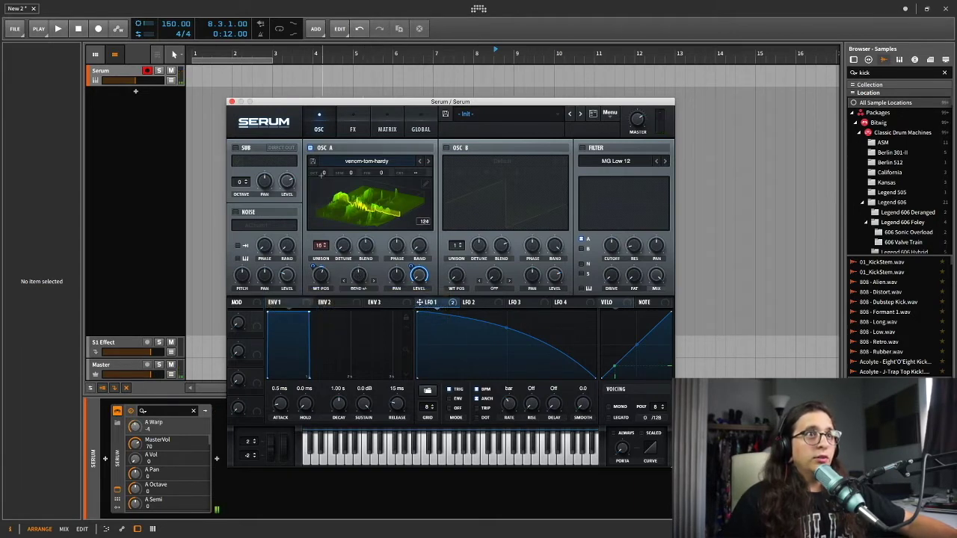
- Drop oscillator A one octave and audition a low note
left_click_drag(323, 172, 330, 186)
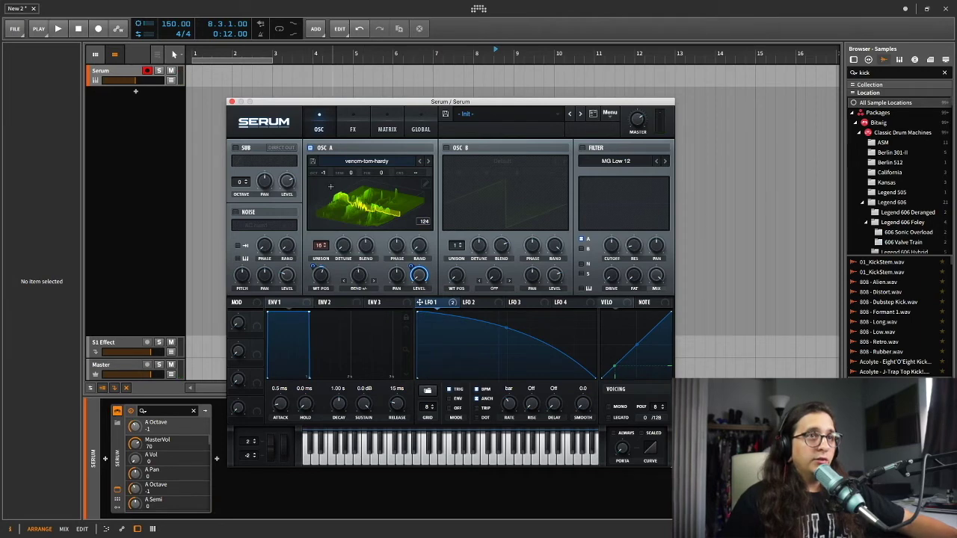
key("a")
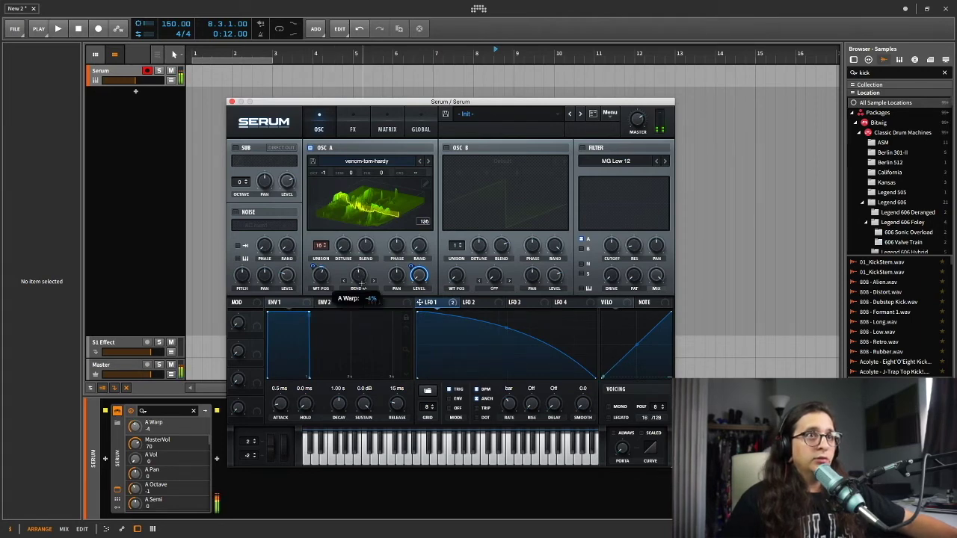
left_click(344, 248)
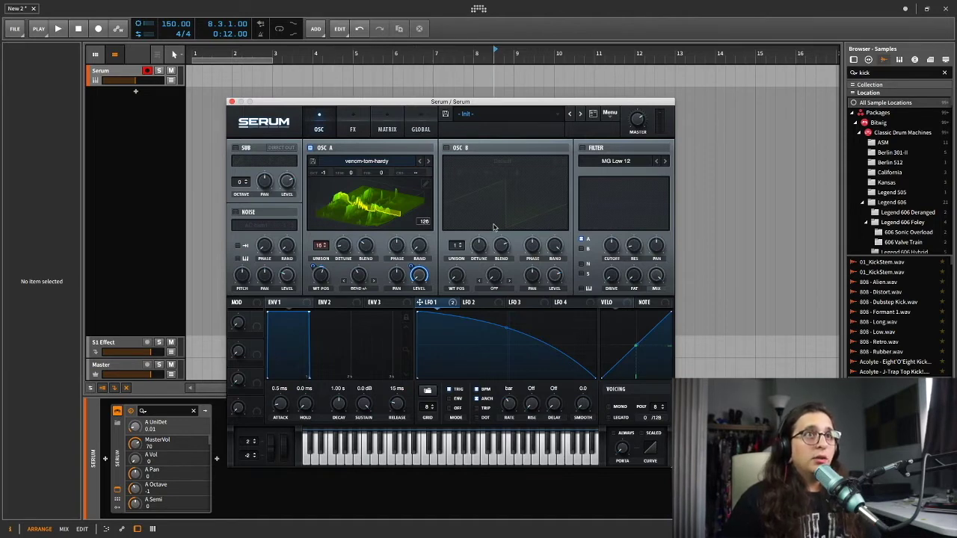
- Turn on oscillator B with the venom-tom-hardy wavetable and switch off oscillator A
left_click(447, 148)
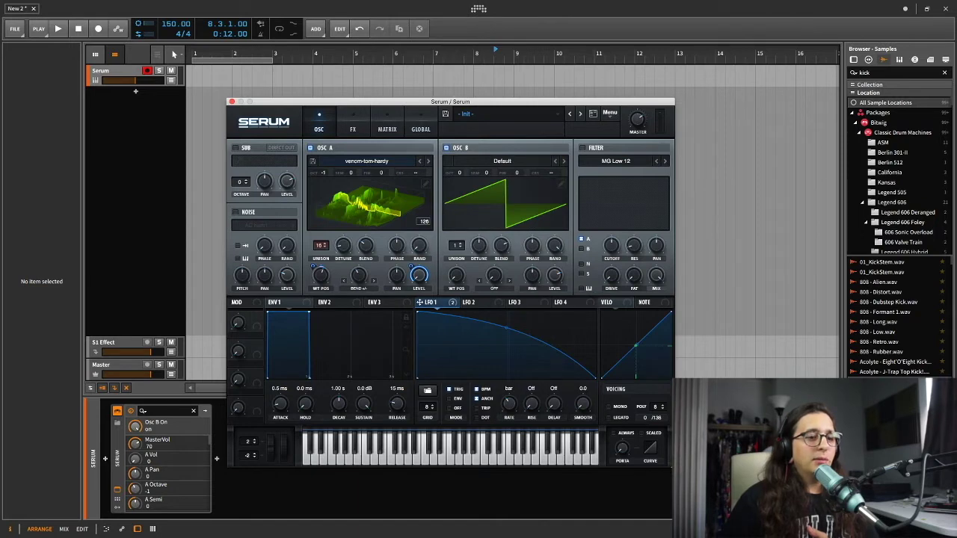
left_click_drag(366, 198, 501, 205)
left_click(463, 199)
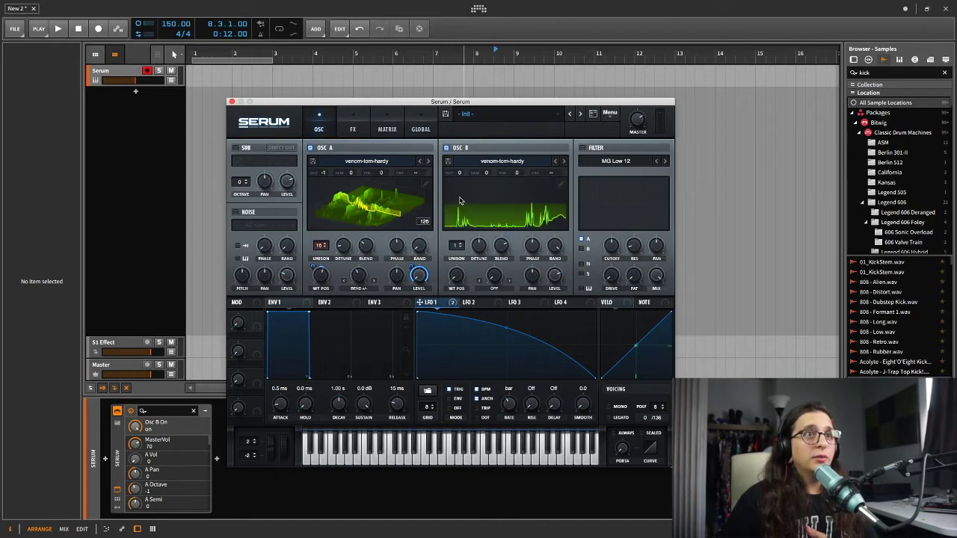
left_click(463, 199)
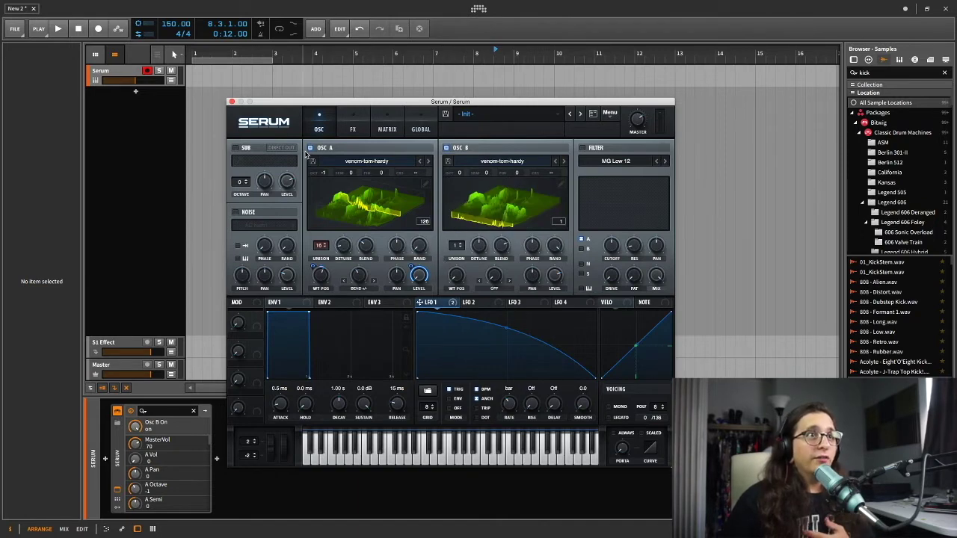
left_click(309, 148)
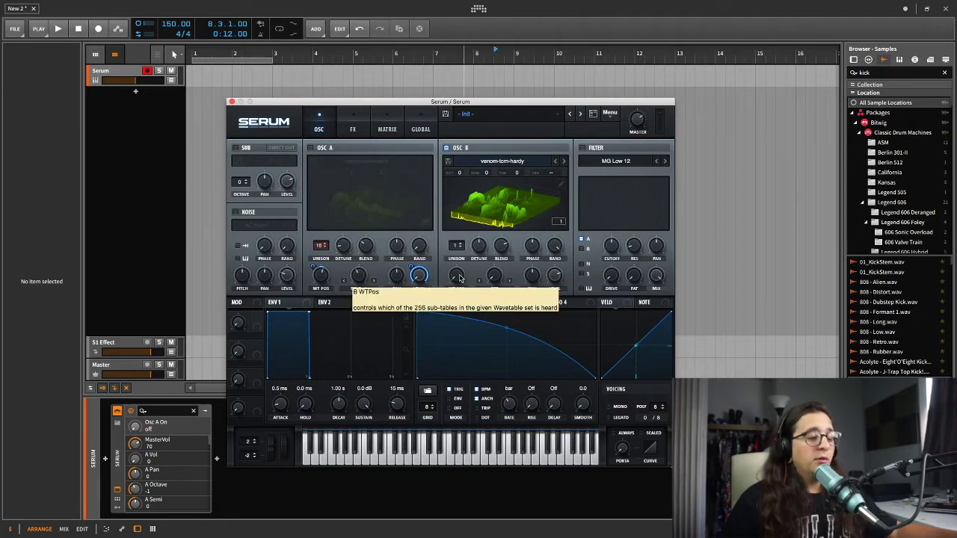
- Advance oscillator B's wavetable position and route LFO 1 to its level
left_click_drag(459, 278, 494, 289)
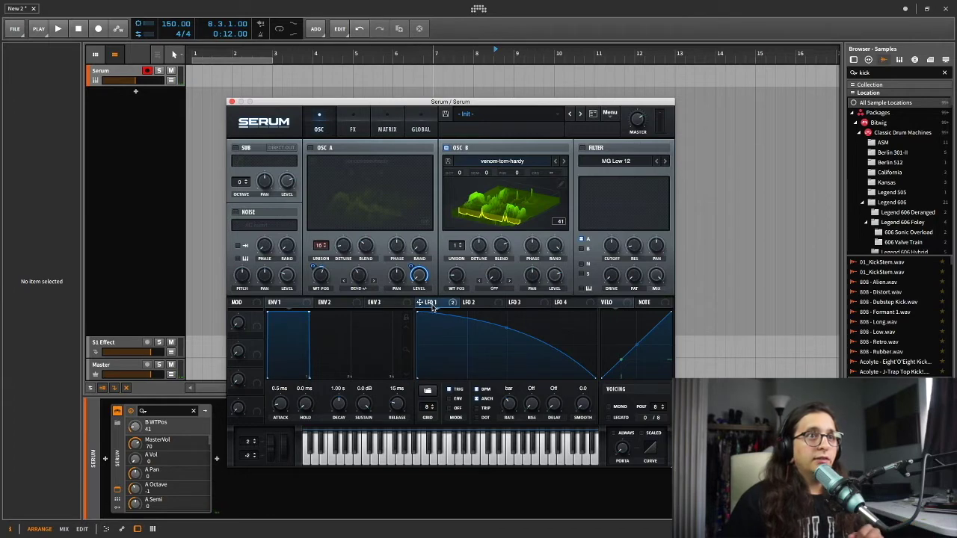
left_click_drag(419, 303, 554, 280)
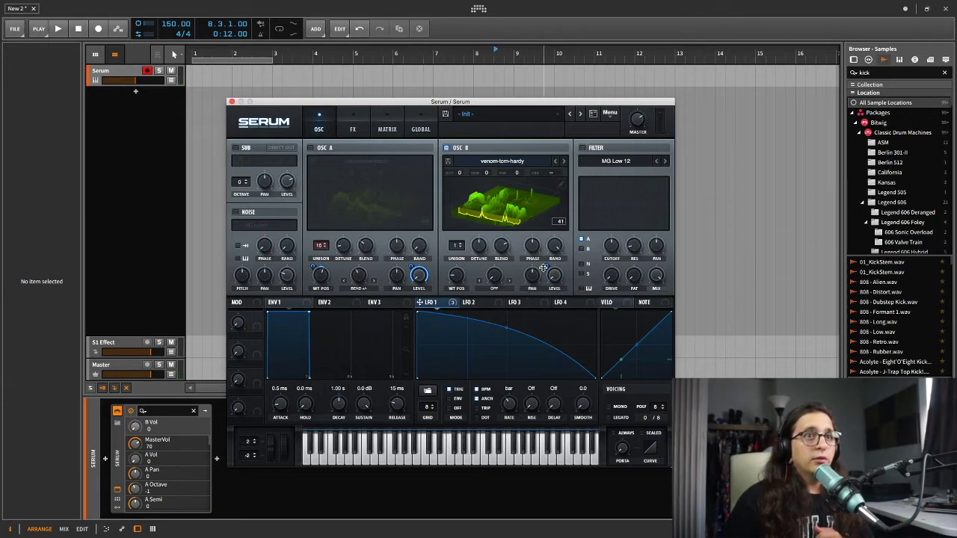
left_click_drag(544, 267, 553, 206)
left_click_drag(560, 149, 560, 149)
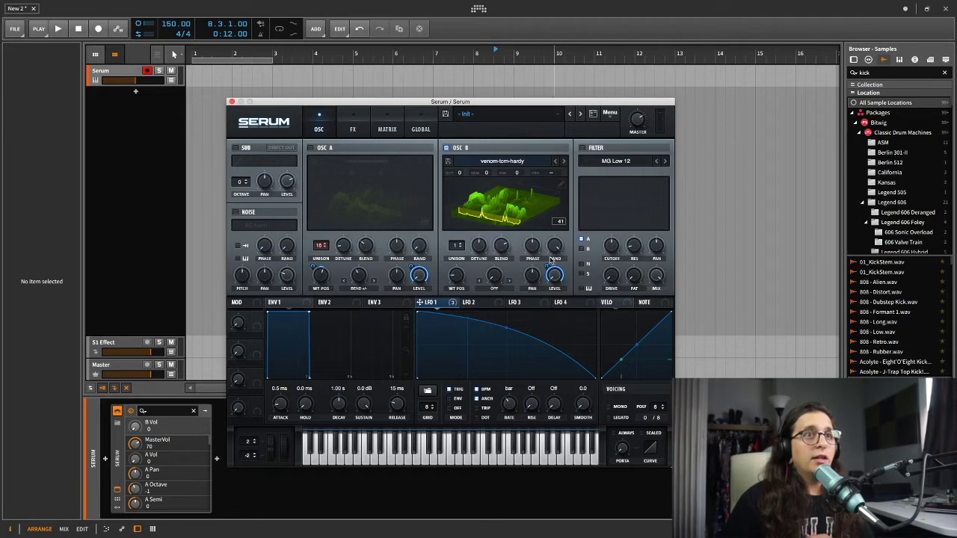
- Set oscillator B to 16 unison voices, detune 0.02, blend about 22
left_click_drag(456, 245, 456, 216)
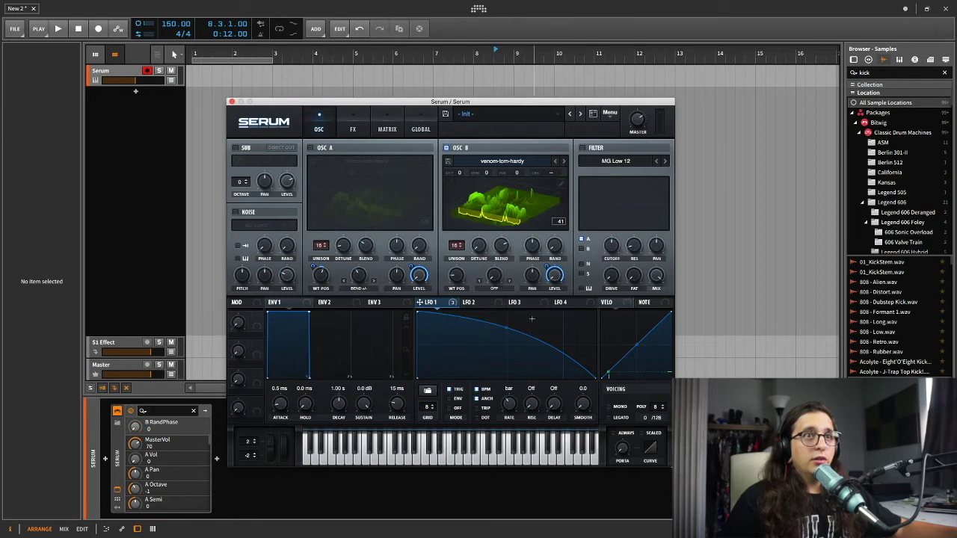
left_click(476, 246)
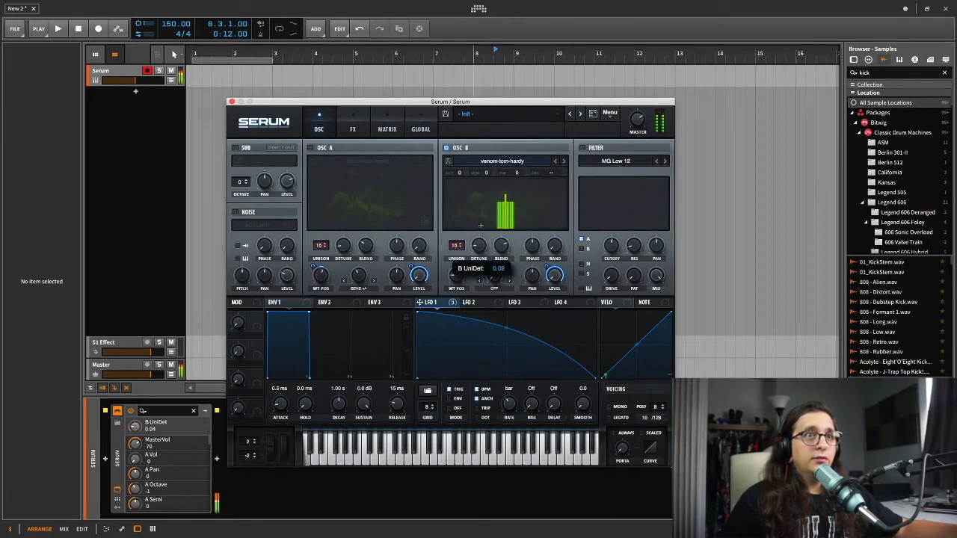
left_click_drag(501, 275, 514, 309)
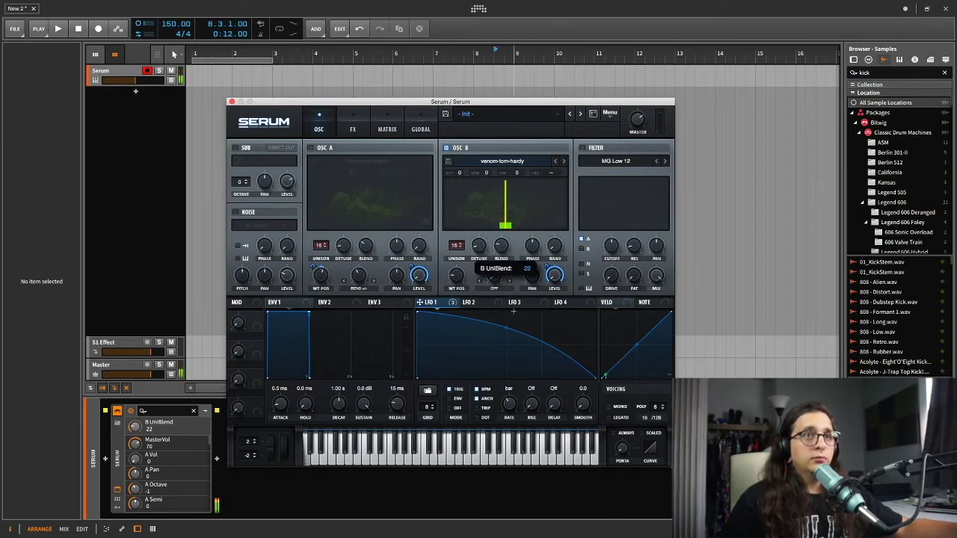
left_click_drag(514, 312, 502, 288)
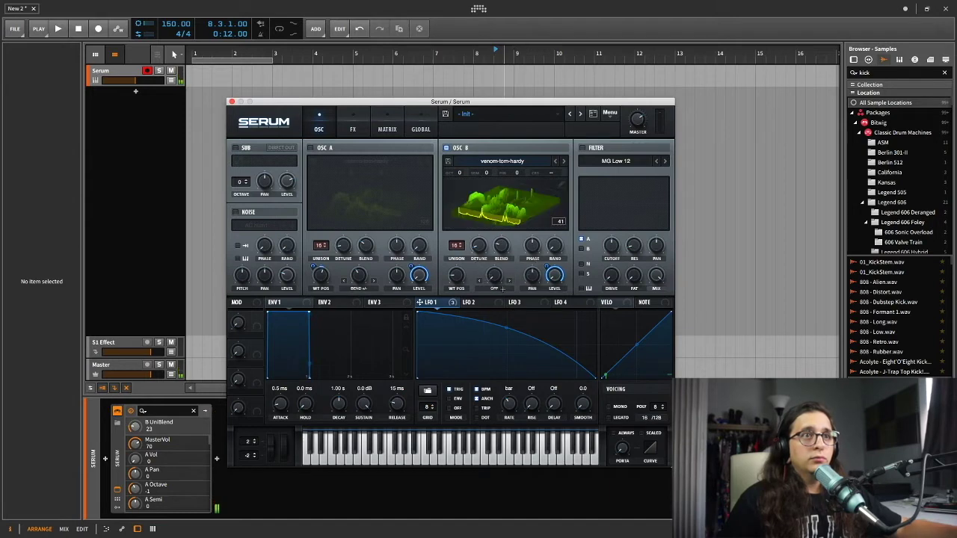
- Switch oscillator B's warp to FM (from A), route LFO 4 to its level, and enable the filter
left_click(498, 288)
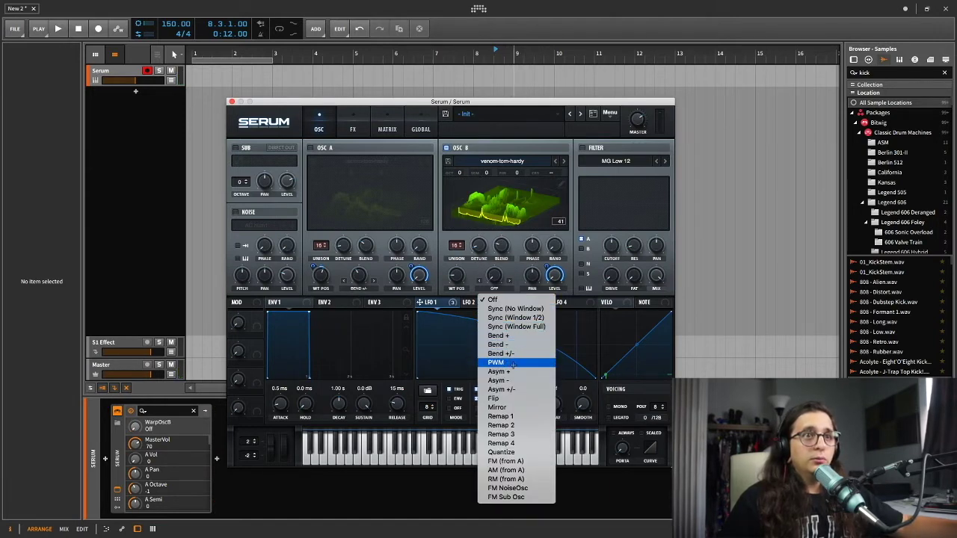
left_click(515, 317)
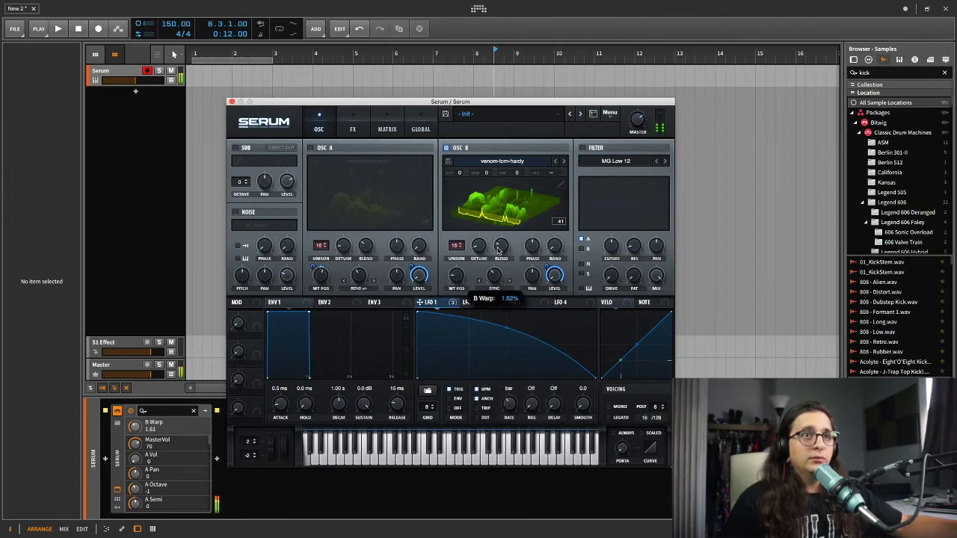
left_click(498, 288)
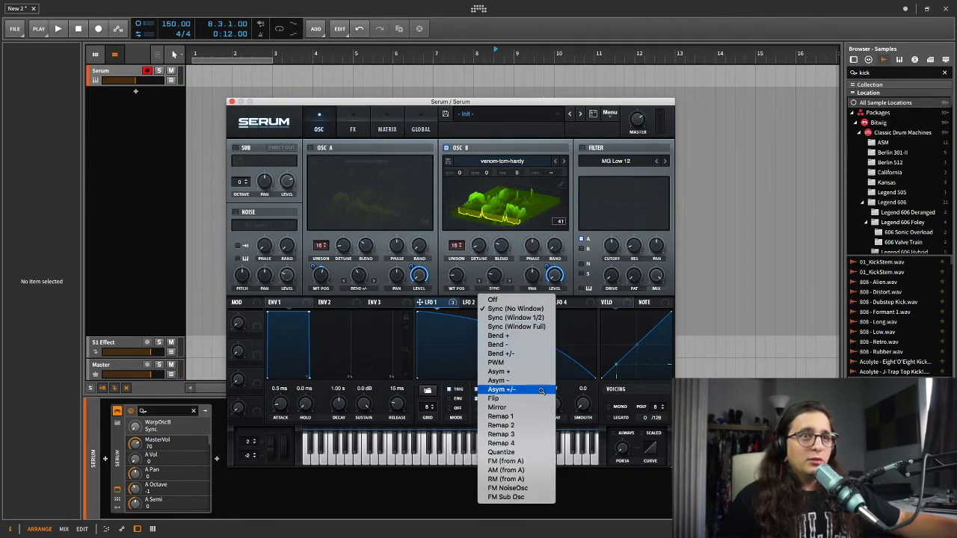
left_click(516, 465)
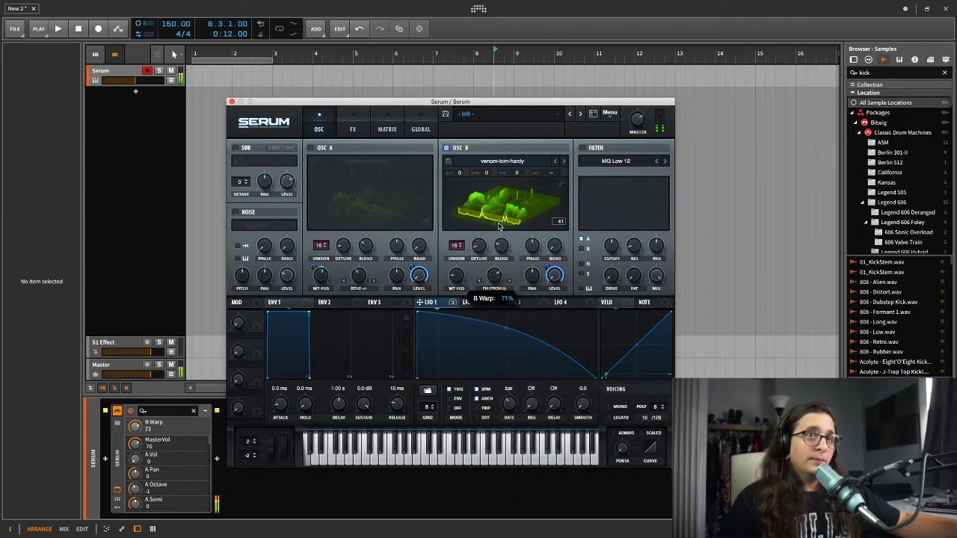
left_click_drag(550, 297, 556, 281)
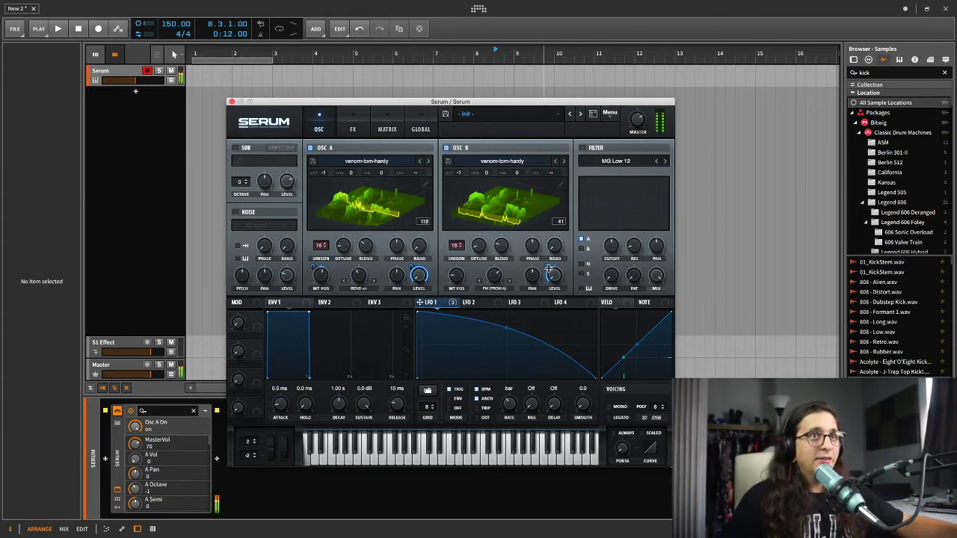
left_click(582, 148)
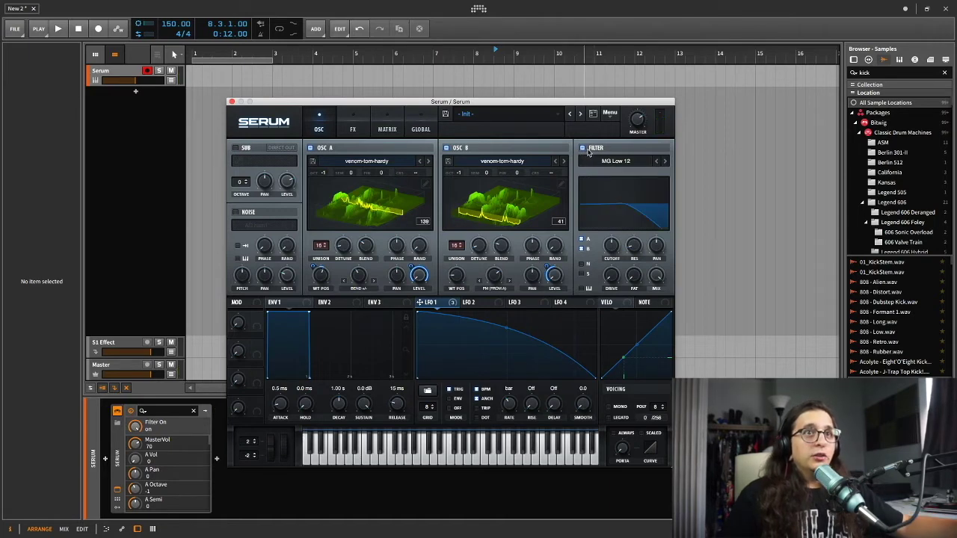
- Set the filter to High 24 with boosted resonance
left_click(615, 162)
mouse_move(604, 190)
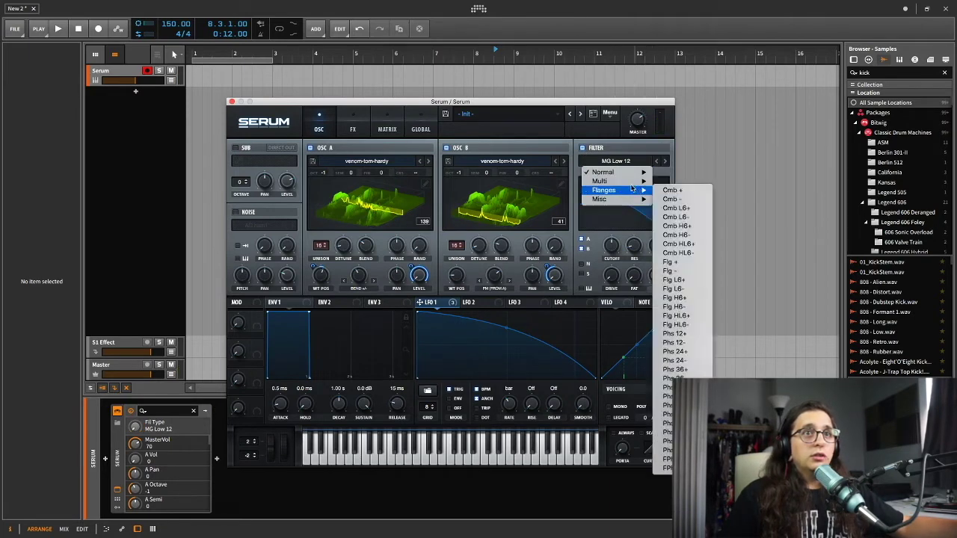
left_click(620, 270)
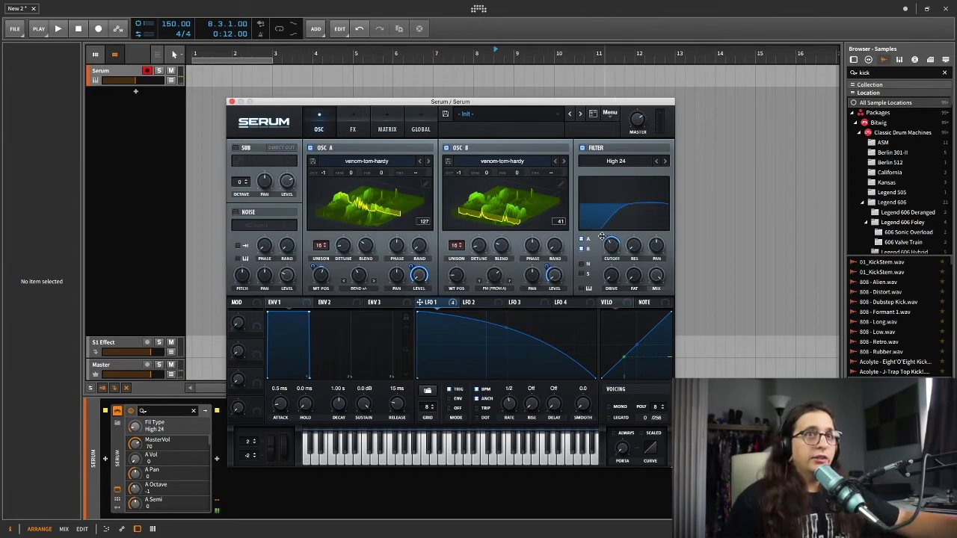
mouse_move(611, 246)
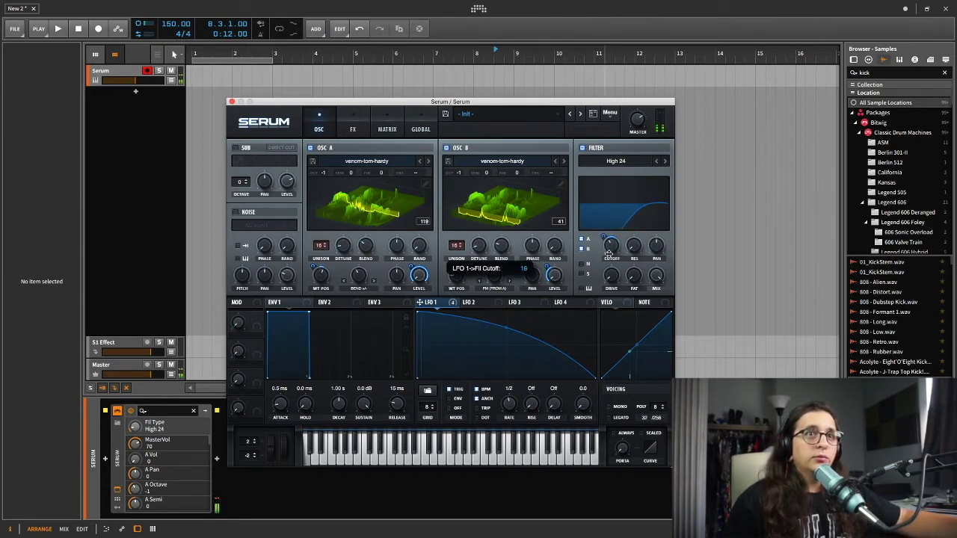
left_click_drag(633, 245, 633, 224)
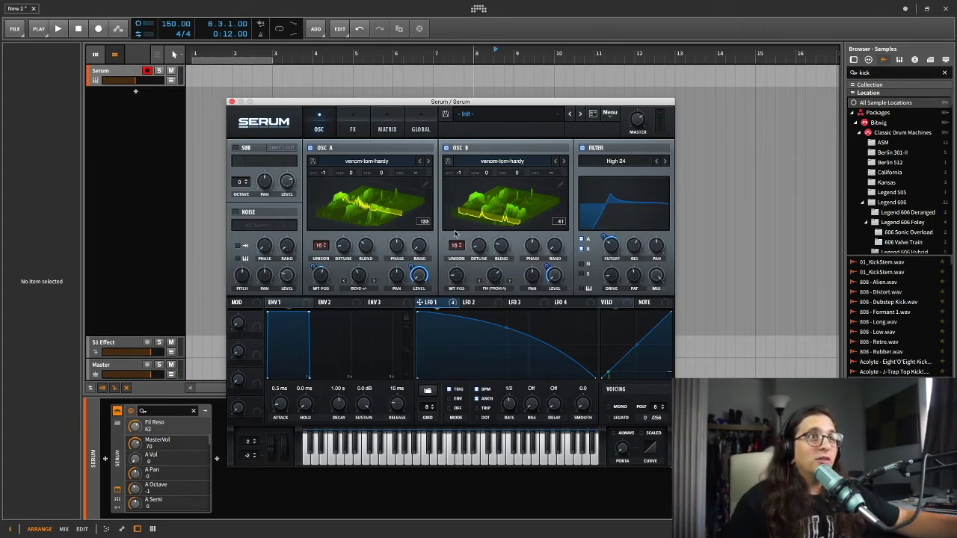
- Enable the sub oscillator one octave down at higher level, and raise oscillator A's blend
left_click(235, 148)
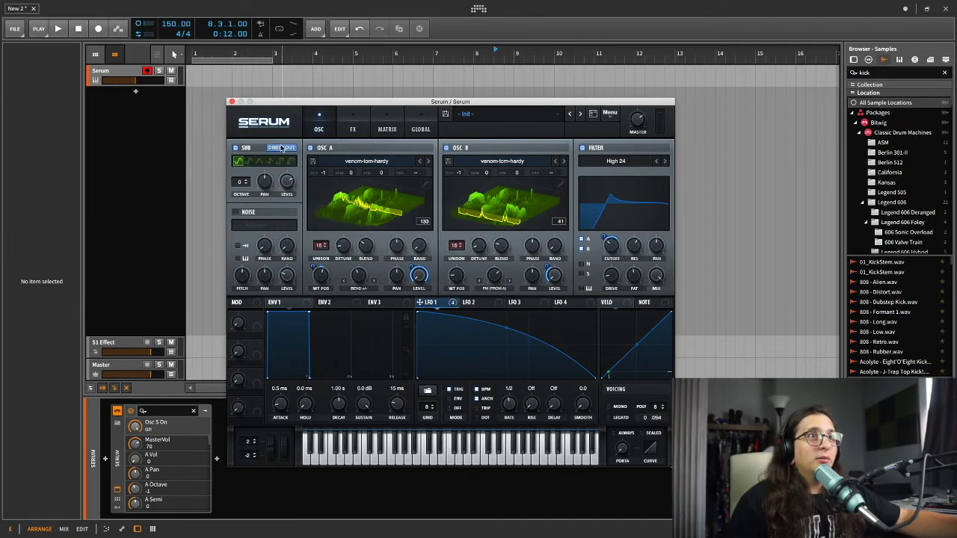
left_click(246, 185)
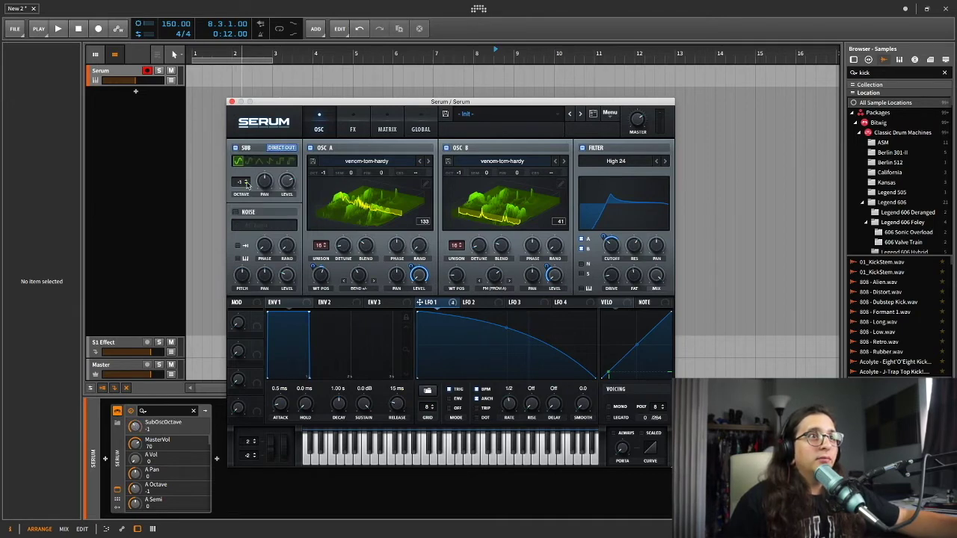
left_click_drag(287, 181, 287, 166)
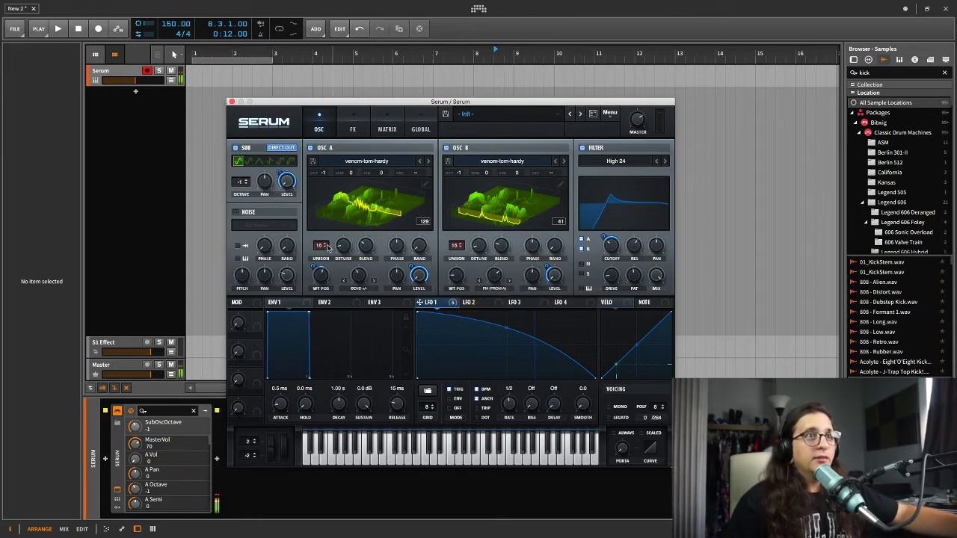
left_click_drag(365, 247, 359, 260)
- Enable Hyper/Dimension in the FX rack with Dimension mix at 38%
left_click(353, 123)
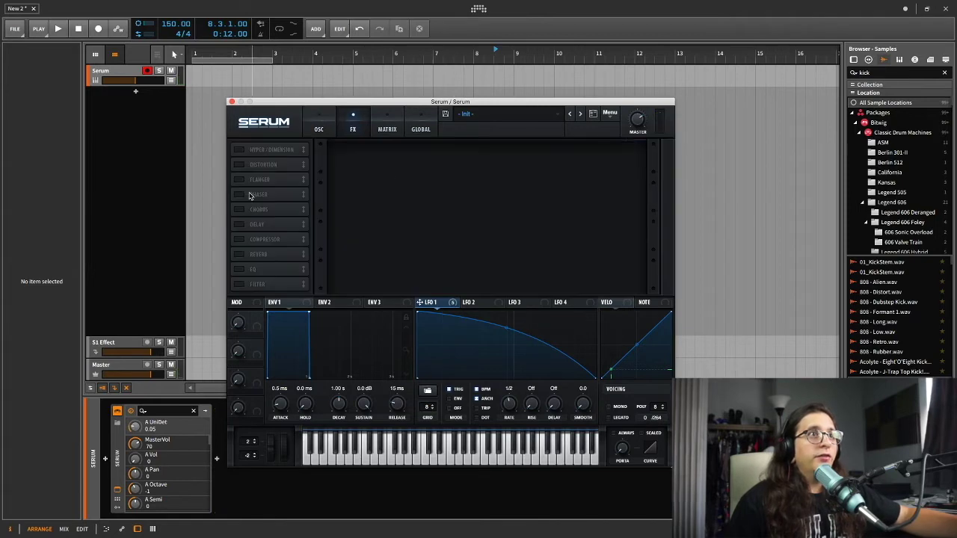
left_click(261, 151)
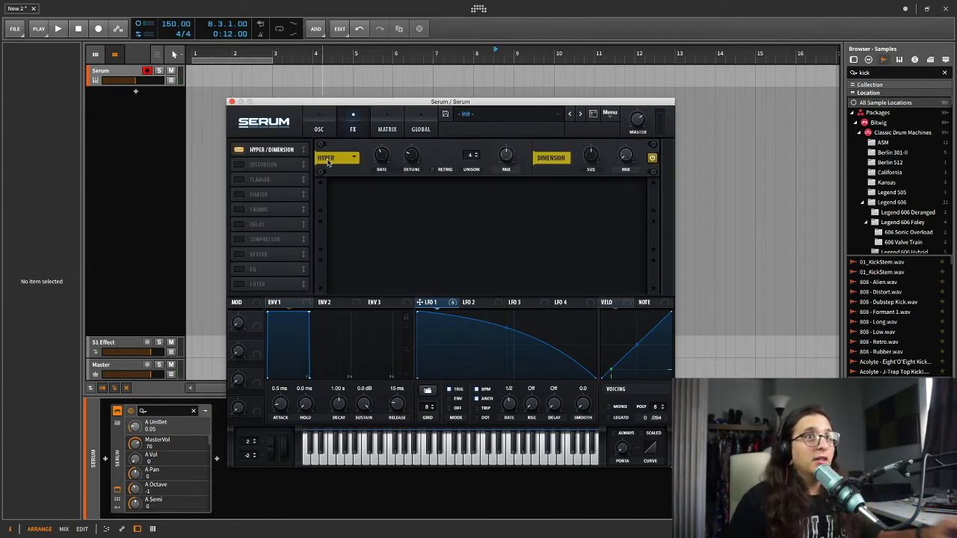
left_click(625, 155)
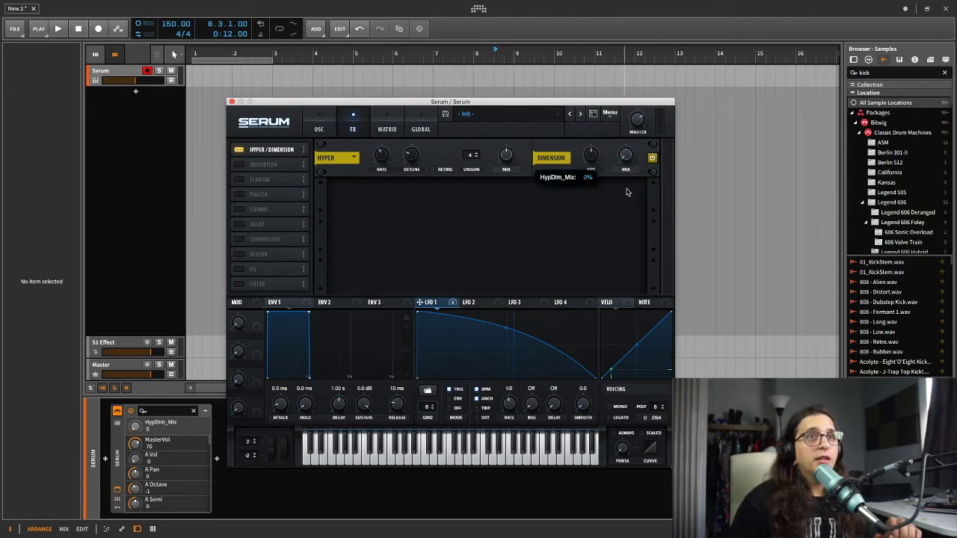
left_click(509, 157)
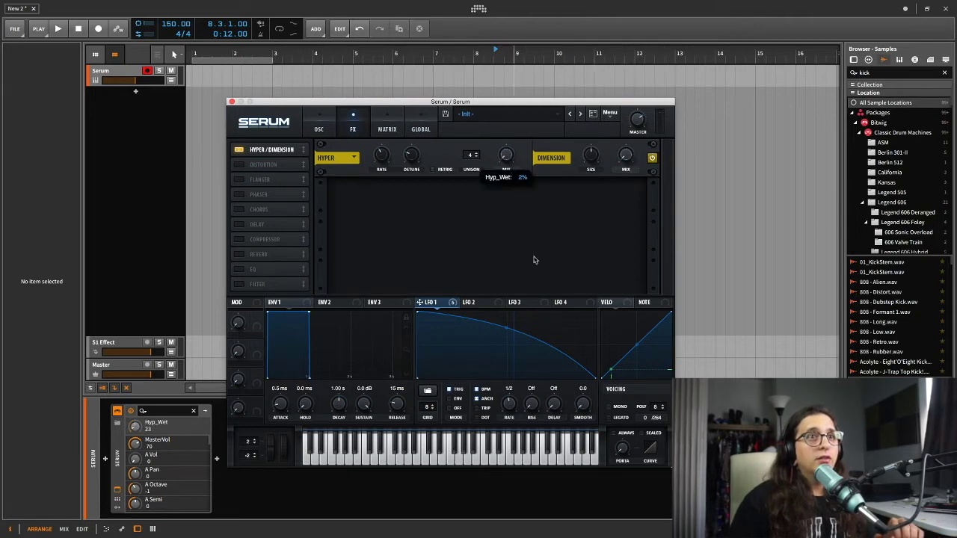
left_click(625, 157)
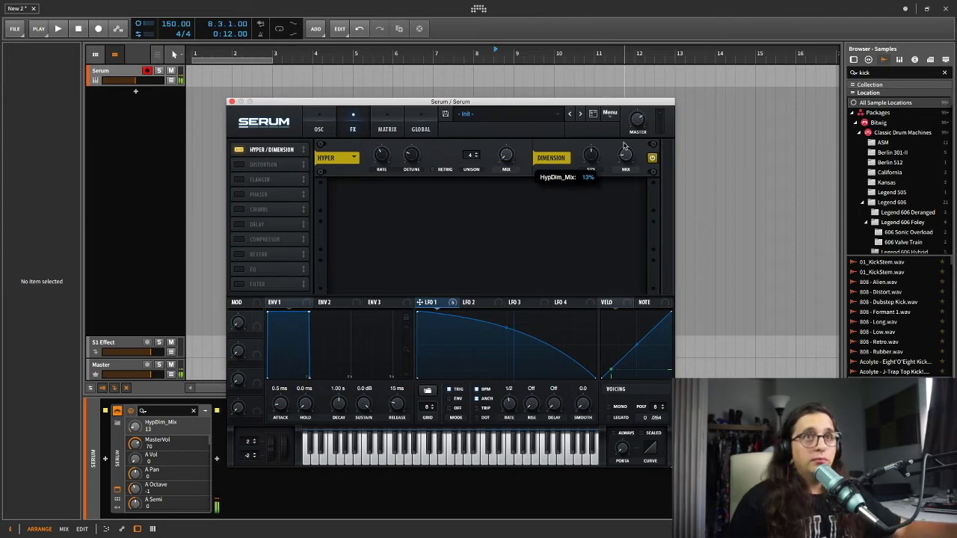
- Add SoftClip distortion at full drive, discard a trial flanger, and enable the delay
left_click(261, 166)
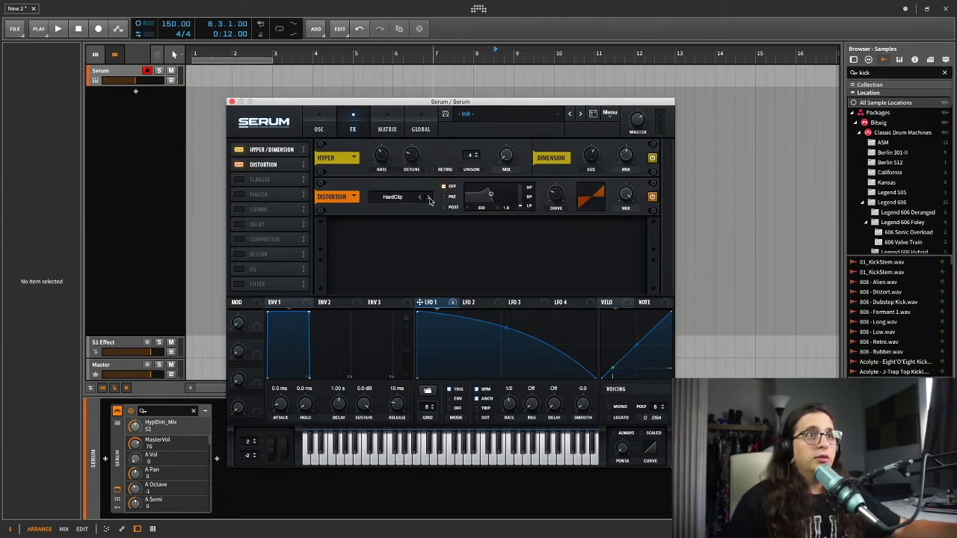
left_click(554, 196)
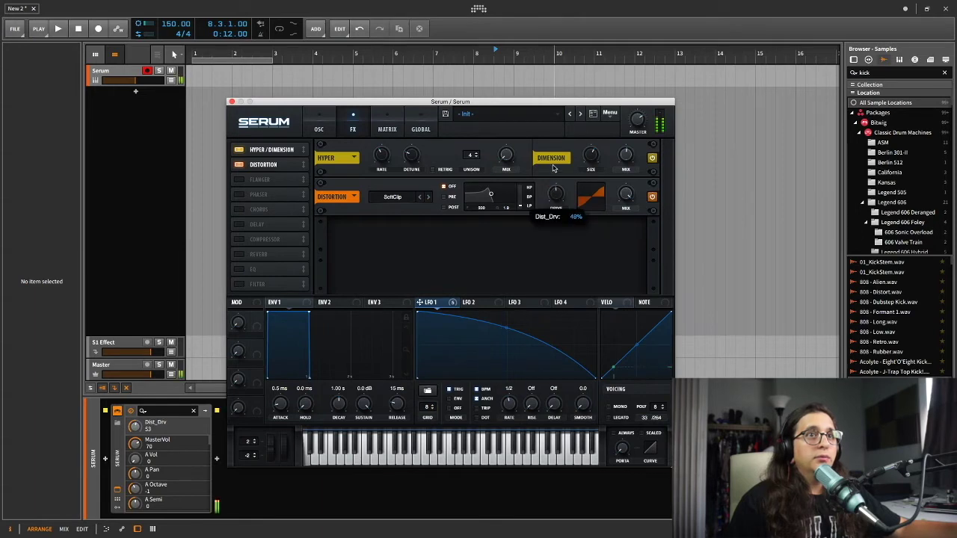
left_click(260, 180)
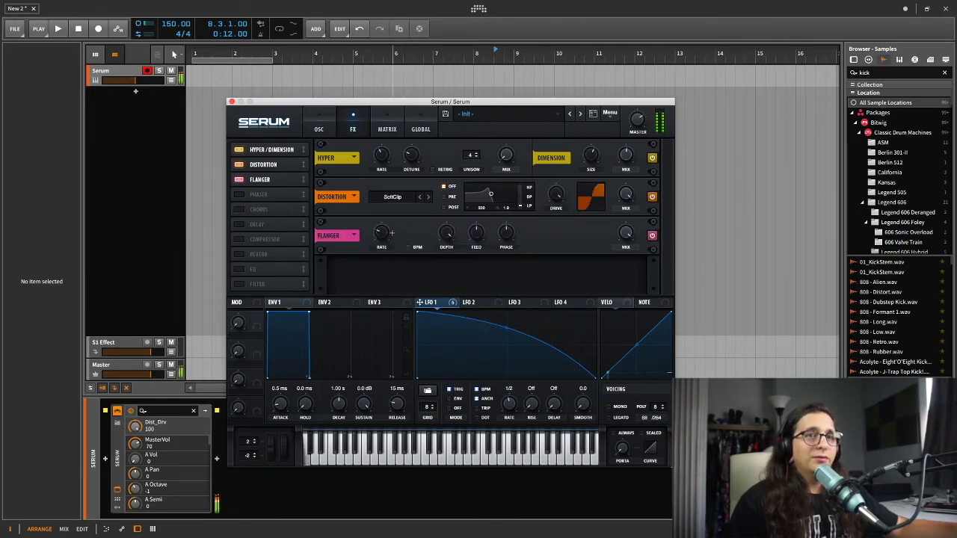
left_click(259, 180)
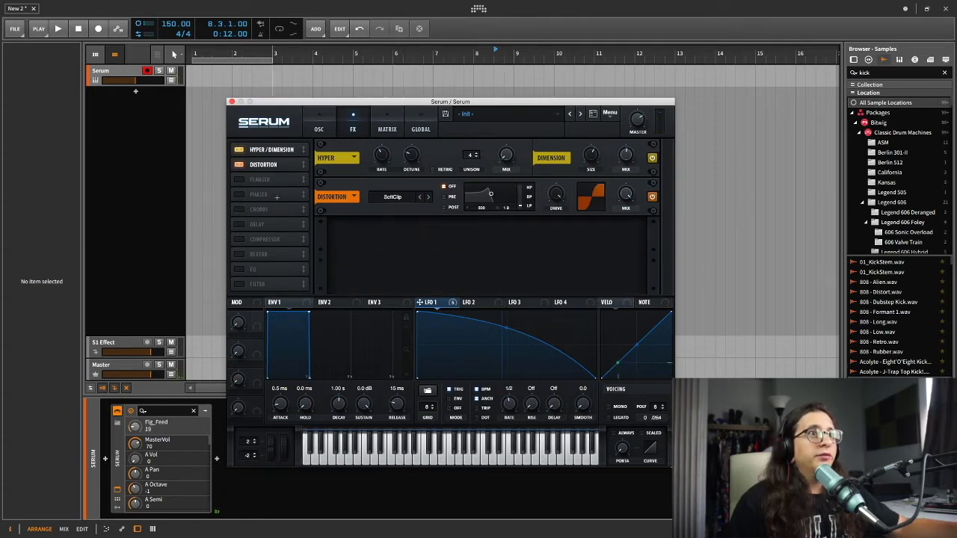
left_click(238, 226)
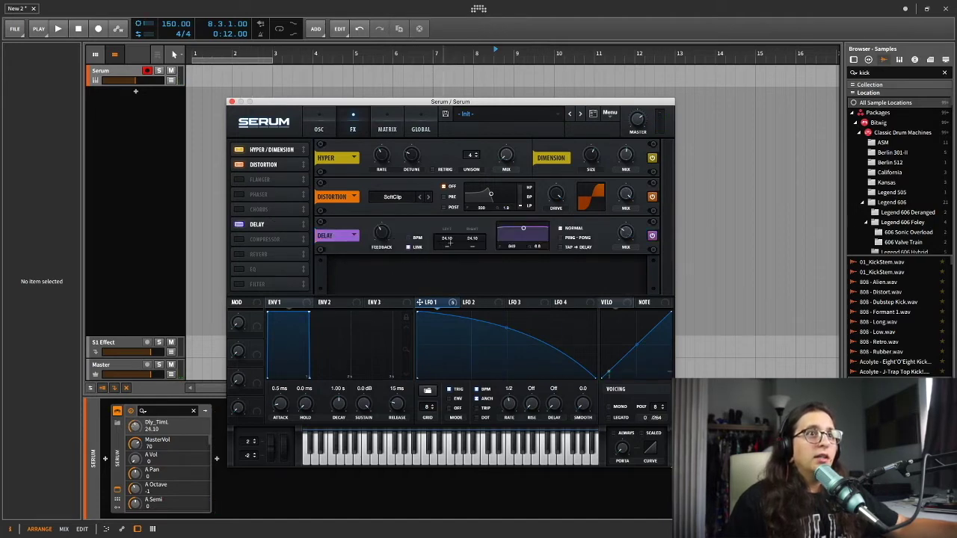
mouse_move(448, 239)
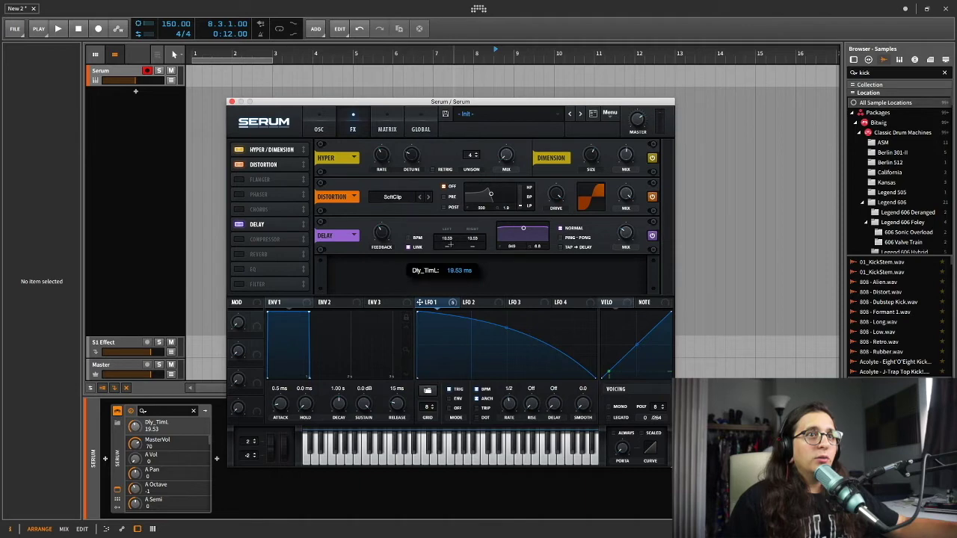
- Set the delay to about 10 ms at 36% mix, place it after distortion, and try a reverb
left_click_drag(449, 244, 523, 239)
left_click_drag(635, 239, 629, 213)
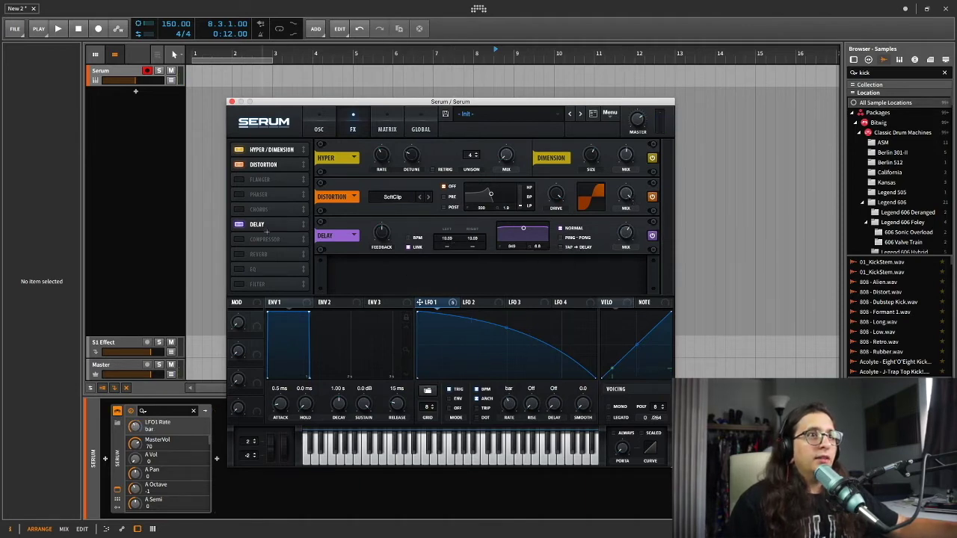
left_click_drag(267, 228, 267, 181)
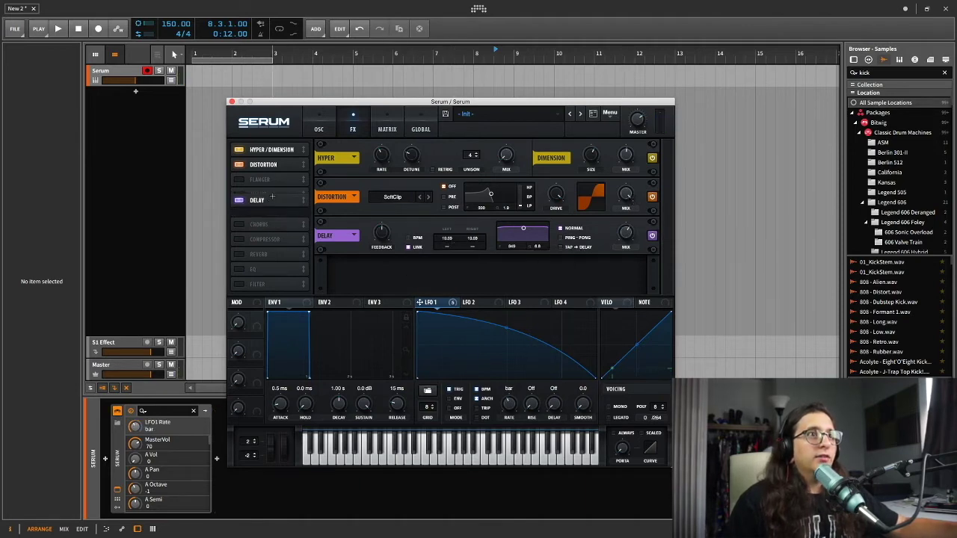
left_click(258, 254)
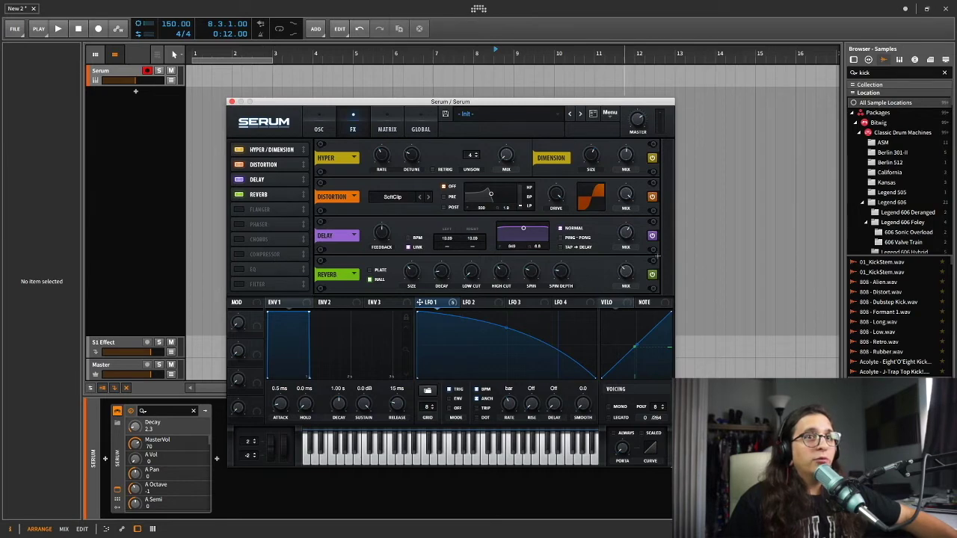
left_click(239, 195)
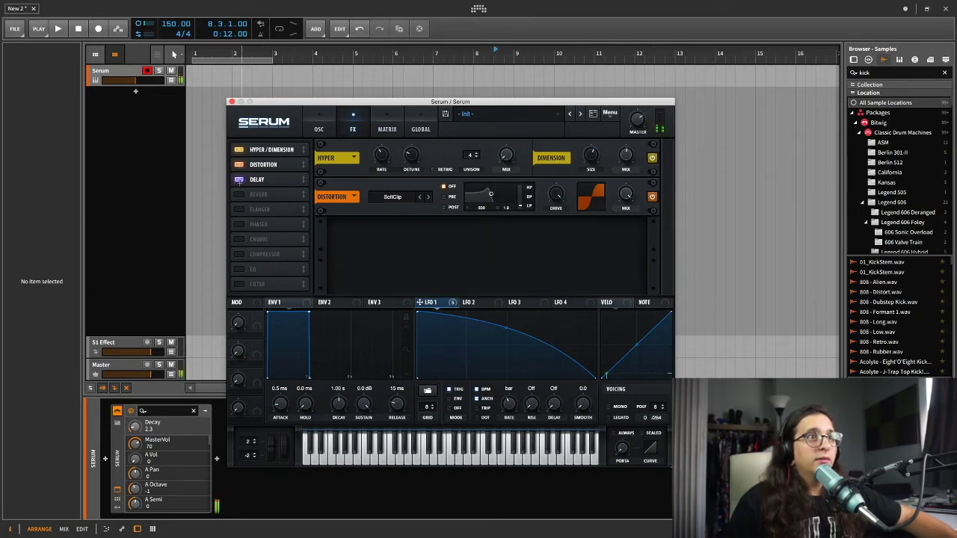
- Turn Hyper/Dimension back on and enable Distortion, Delay and Reverb in the effects chain
left_click(239, 164)
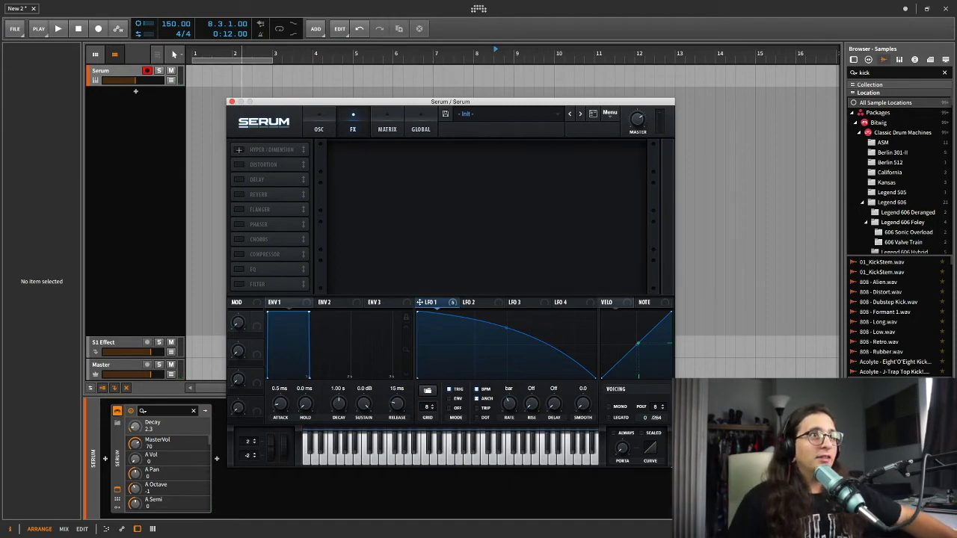
left_click(238, 150)
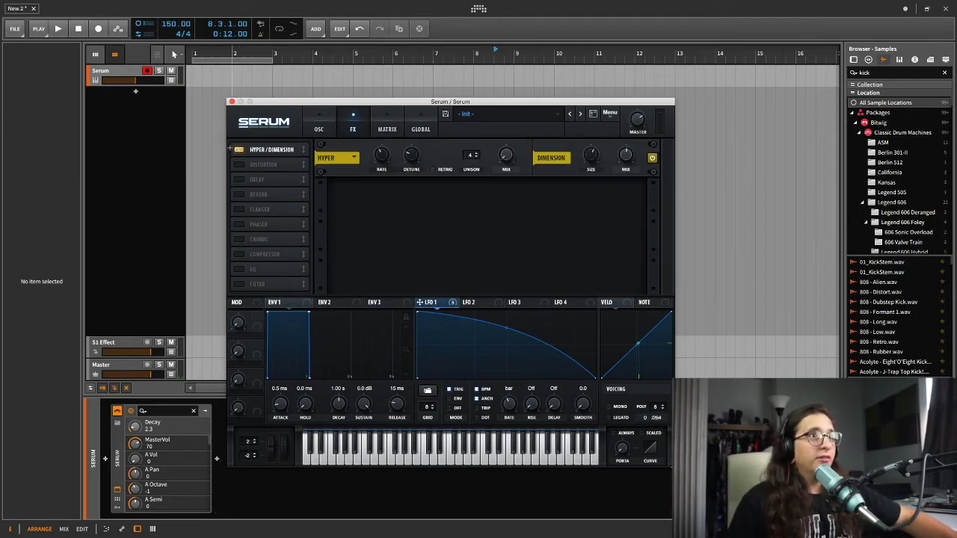
left_click(238, 165)
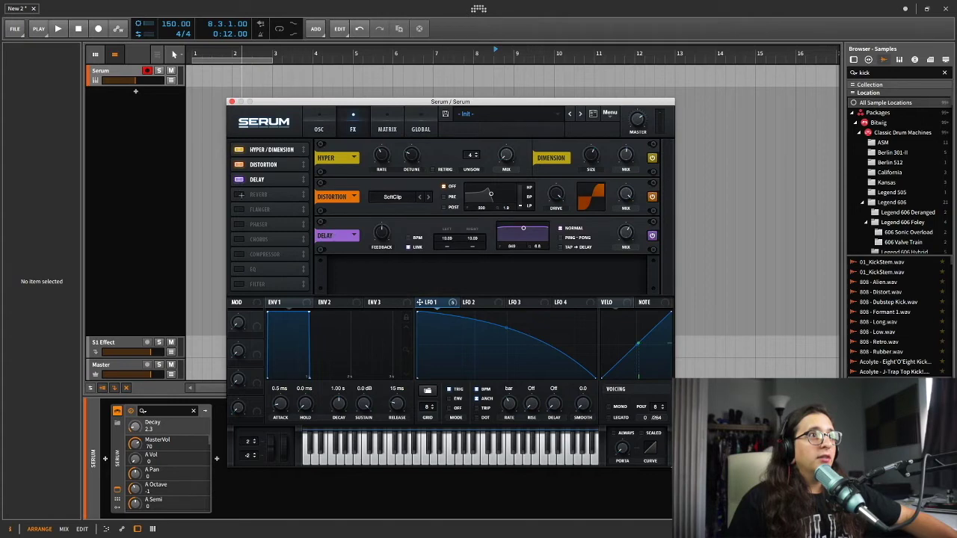
left_click(239, 195)
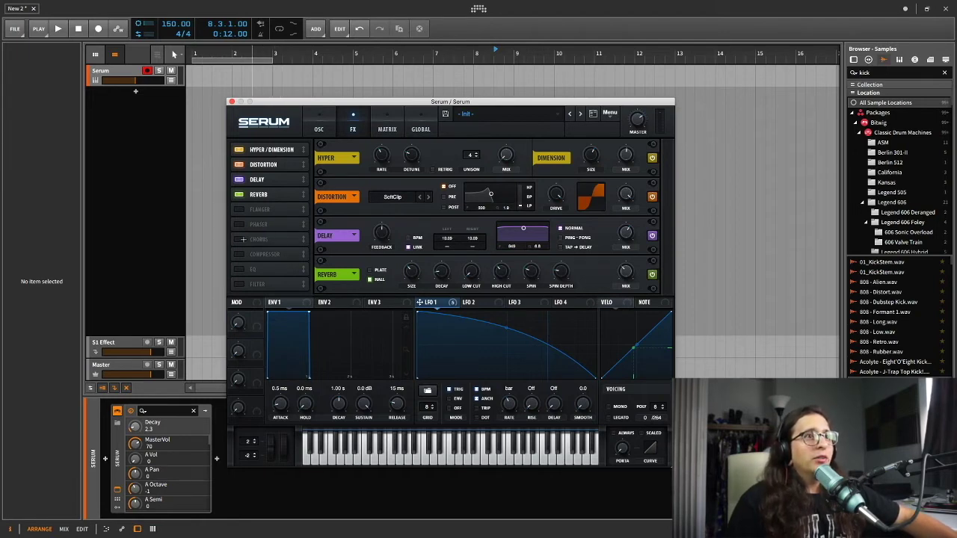
- Try a Chorus effect and remove it, then add an EQ after the reverb
left_click(243, 239)
scroll(326, 253, "down", 2)
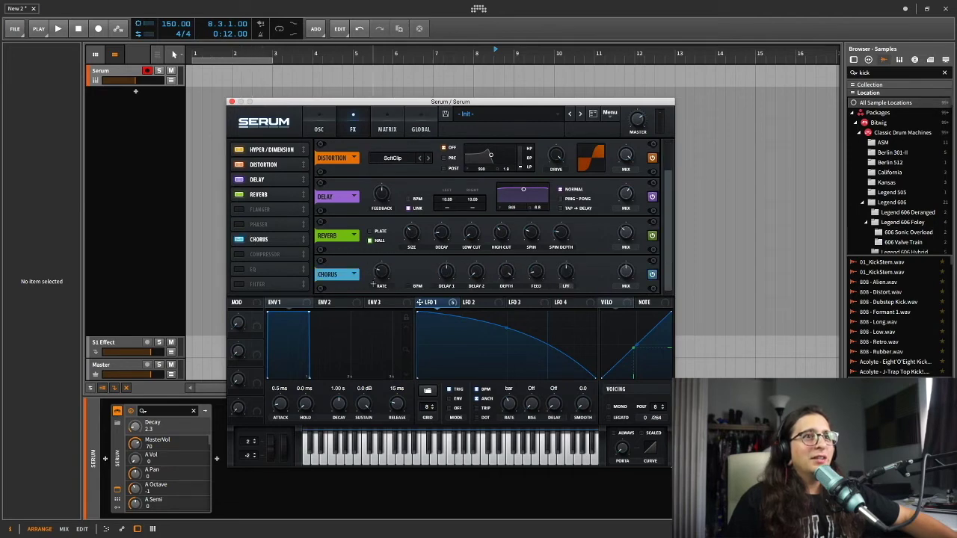
left_click(246, 240)
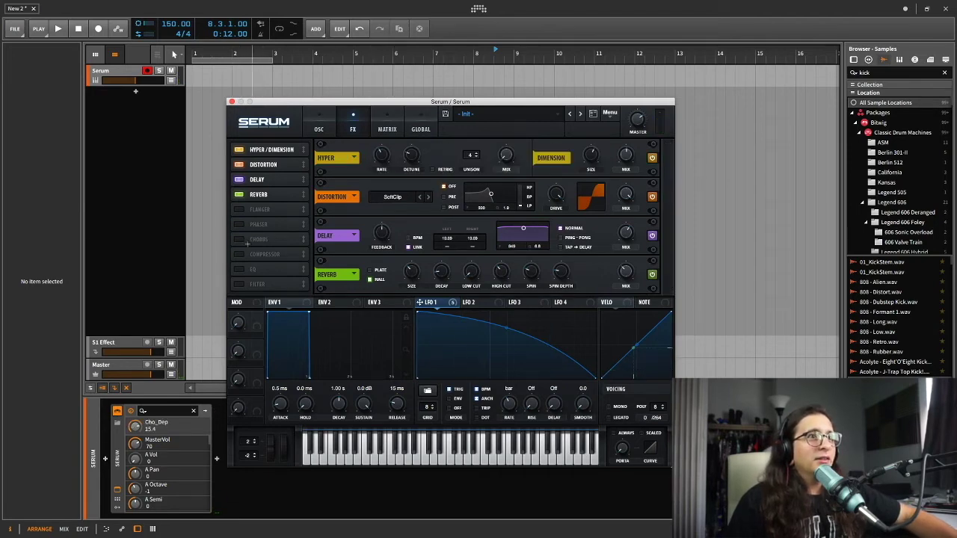
left_click(237, 269)
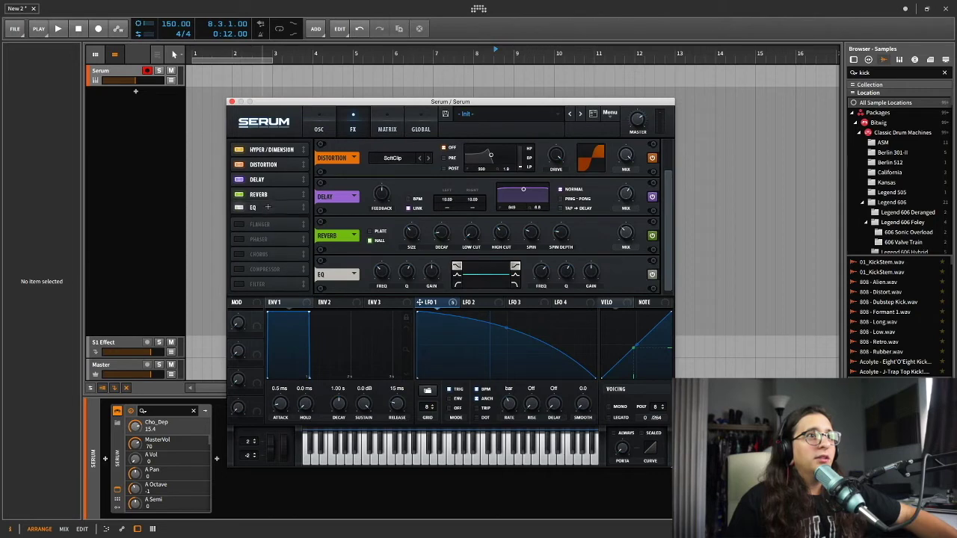
- Boost the EQ low band near 490 Hz and cut a narrowed high peak about 20 dB at 2.85 kHz
left_click_drag(432, 270, 429, 263)
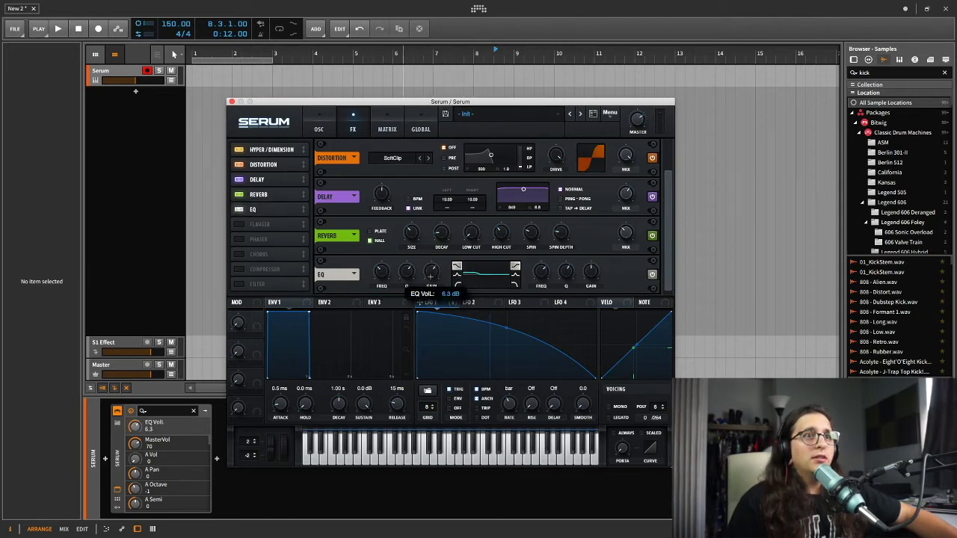
mouse_move(381, 270)
left_mouse_down()
mouse_move(379, 259)
mouse_move(432, 265)
mouse_move(406, 266)
left_mouse_up()
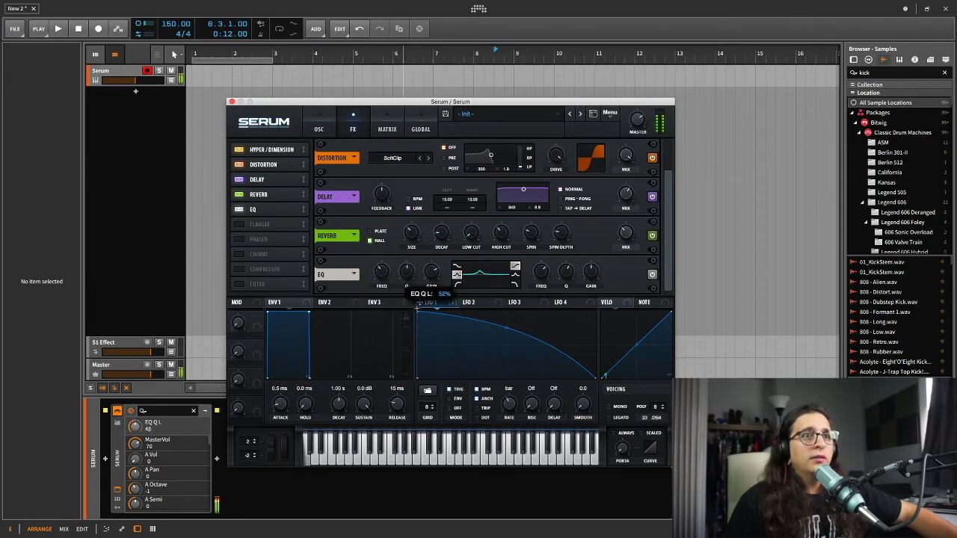
left_click(515, 267)
left_click(541, 267)
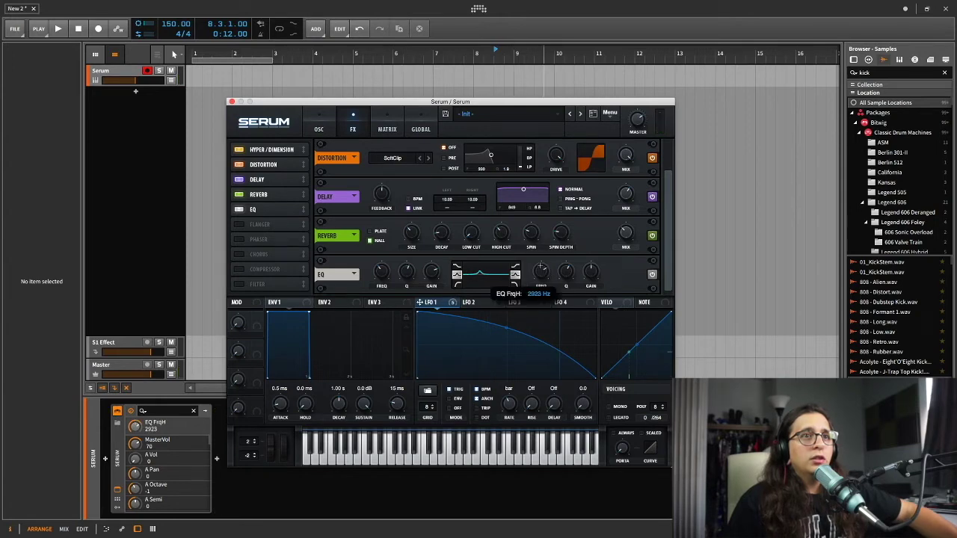
left_click_drag(559, 272, 574, 325)
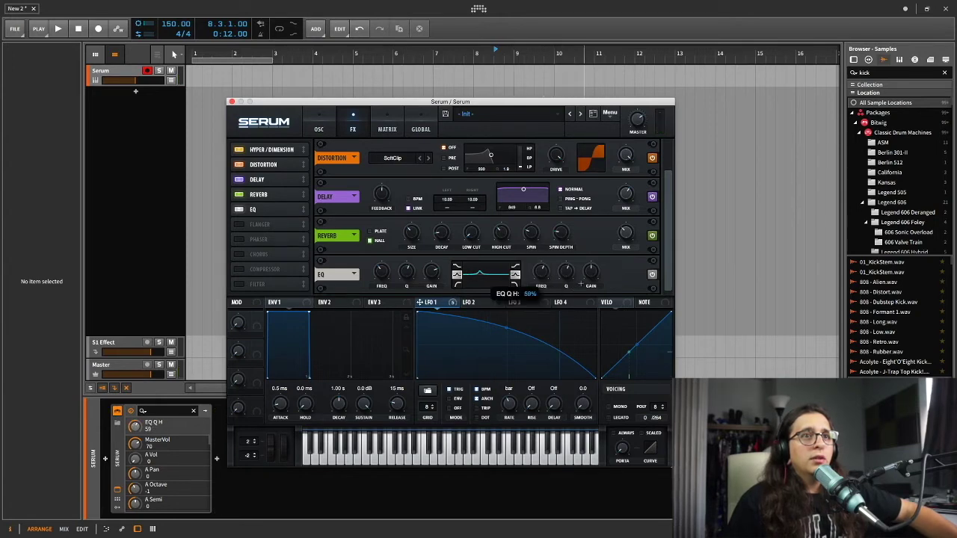
mouse_move(590, 273)
left_mouse_down()
mouse_move(591, 296)
mouse_move(566, 271)
mouse_move(542, 268)
left_mouse_up()
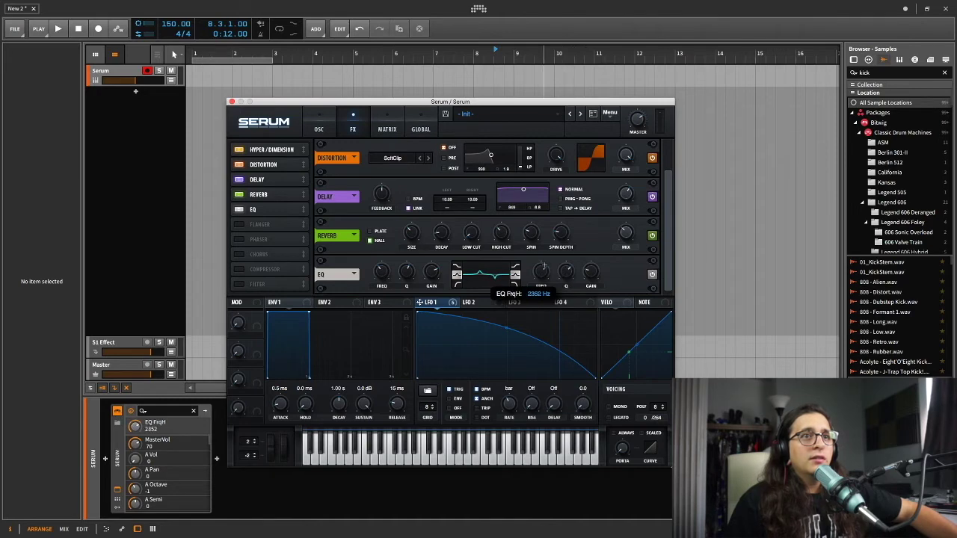
left_click(566, 274)
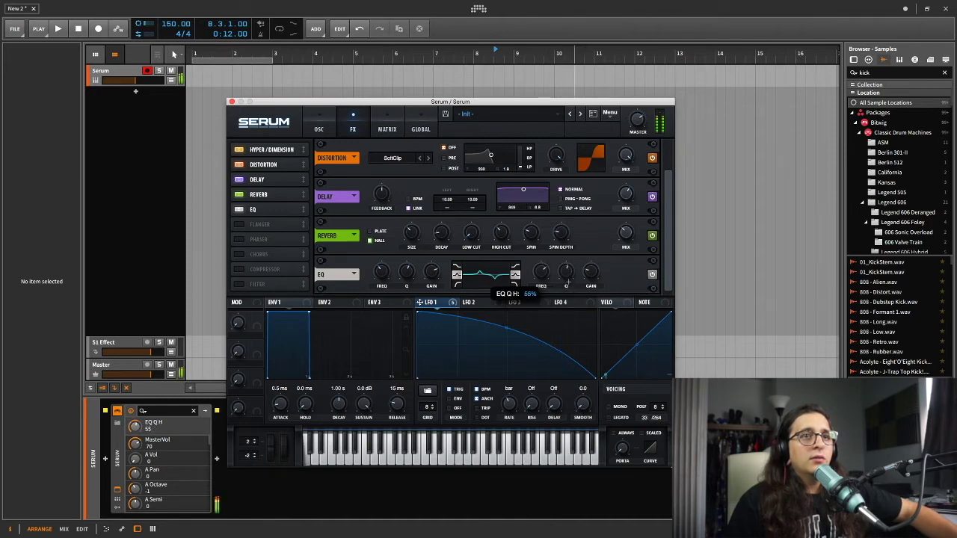
left_click_drag(591, 271, 591, 288)
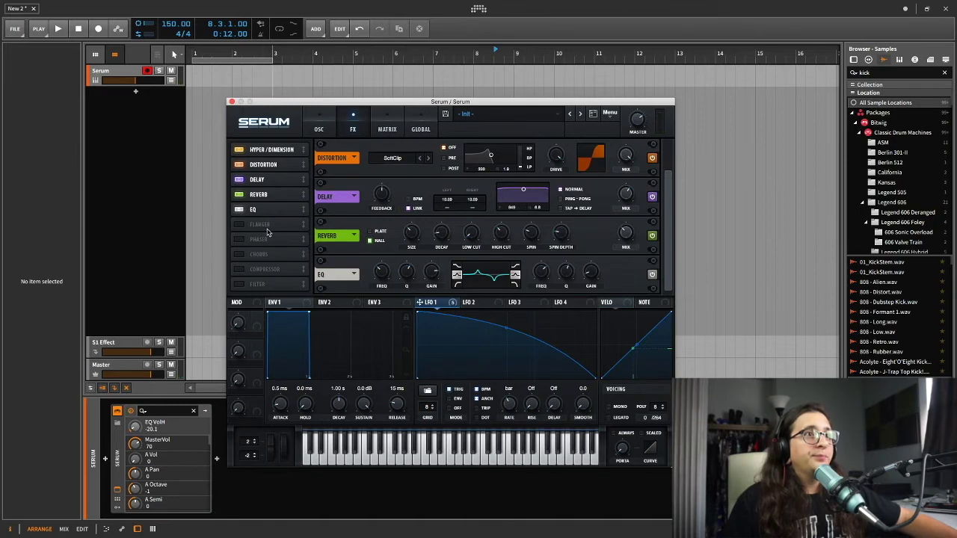
- Enable the Filter effect as a Flg + type with the drive turned up
left_click(238, 285)
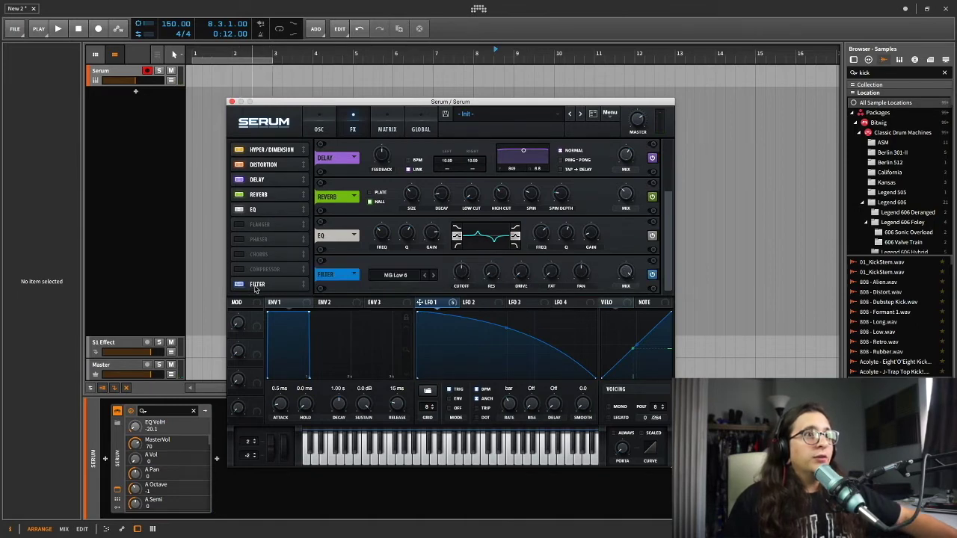
left_click(412, 277)
mouse_move(397, 305)
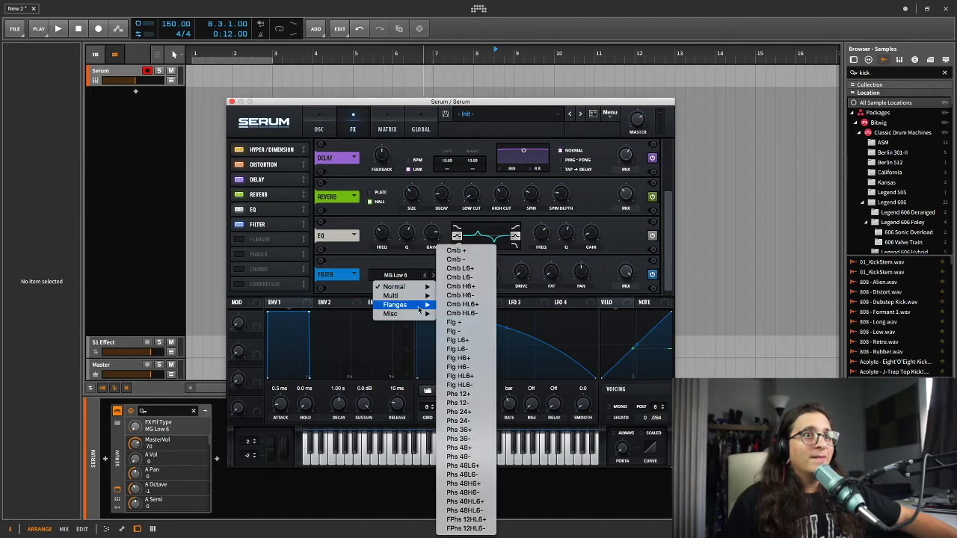
left_click(459, 322)
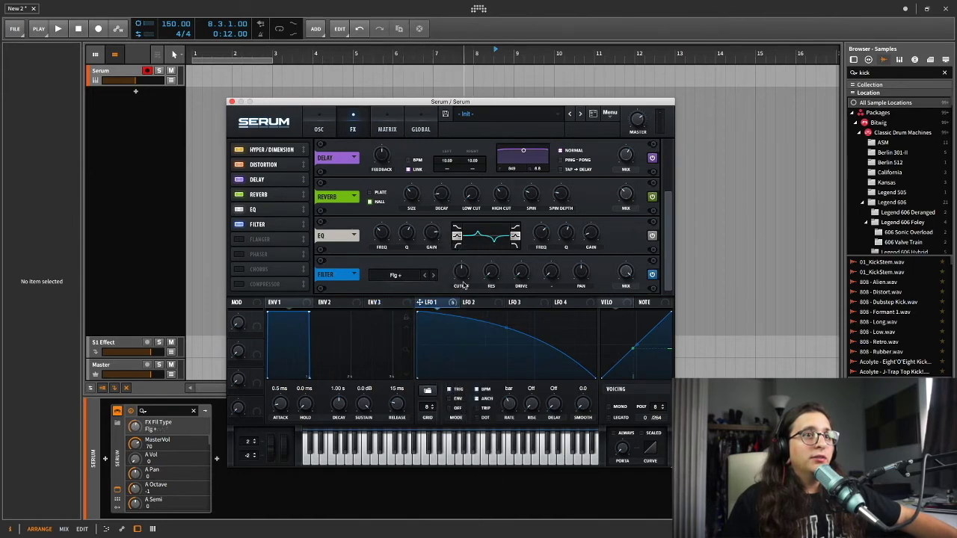
left_click(491, 271)
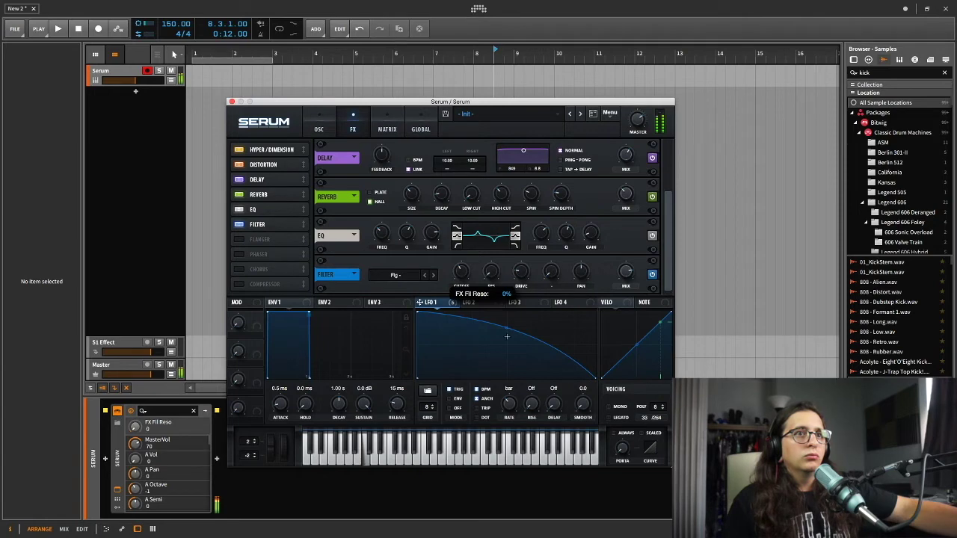
left_click_drag(521, 271, 523, 250)
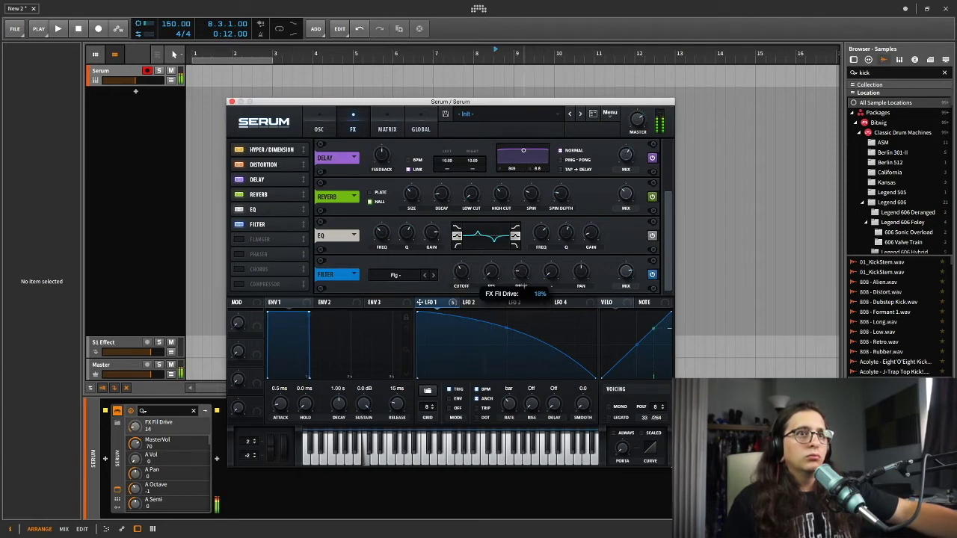
- Modulate the filter cutoff with LFO 1 and lower the filter mix to about 66%
left_click_drag(419, 302, 461, 274)
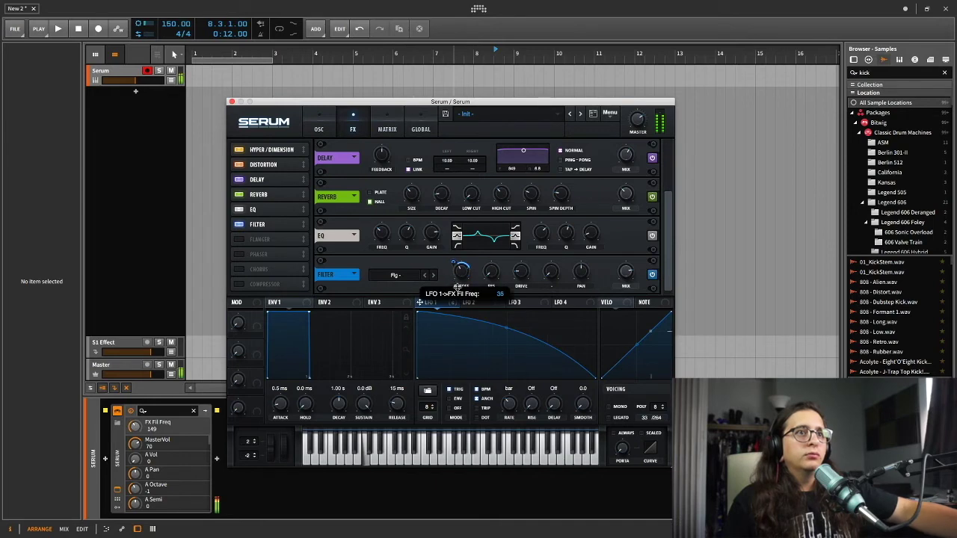
left_click_drag(459, 294, 463, 287)
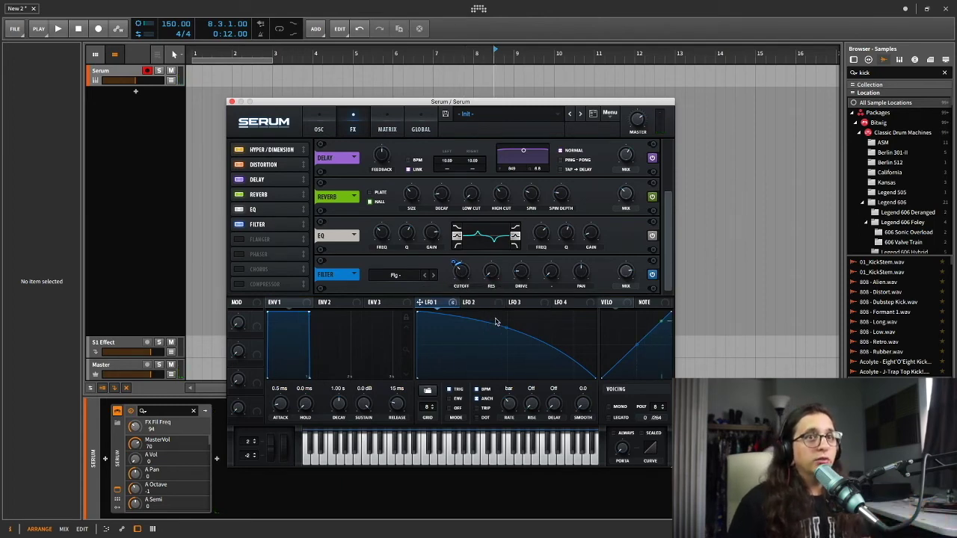
left_click_drag(625, 273, 628, 292)
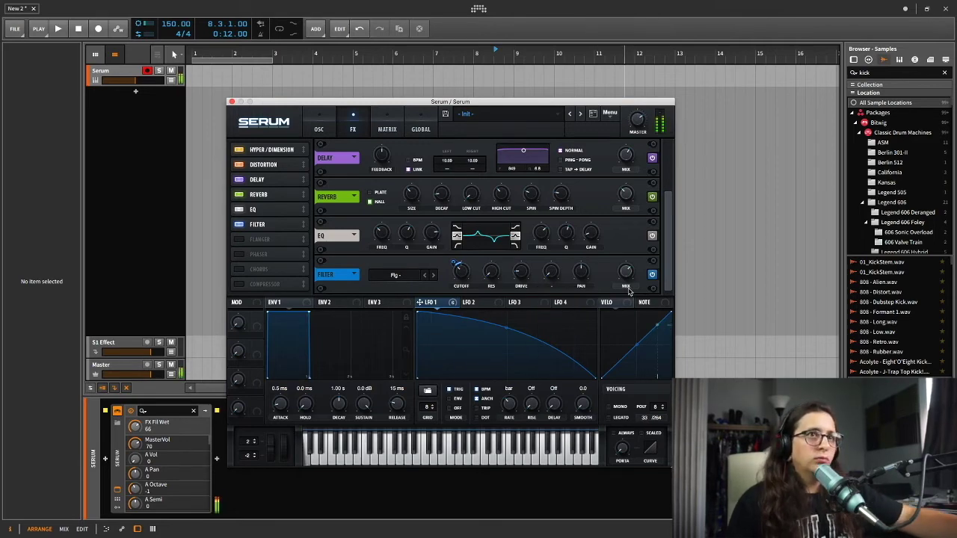
left_click_drag(261, 284, 276, 247)
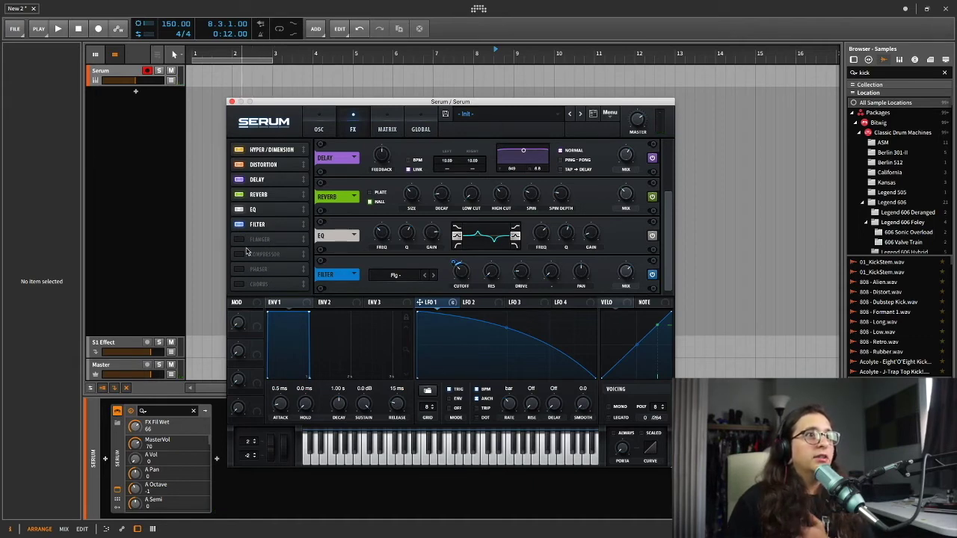
- Place a multiband compressor after the filter with 2:1 ratio, tuned release, threshold and gain; lower reverb mix
left_click_drag(247, 251, 254, 241)
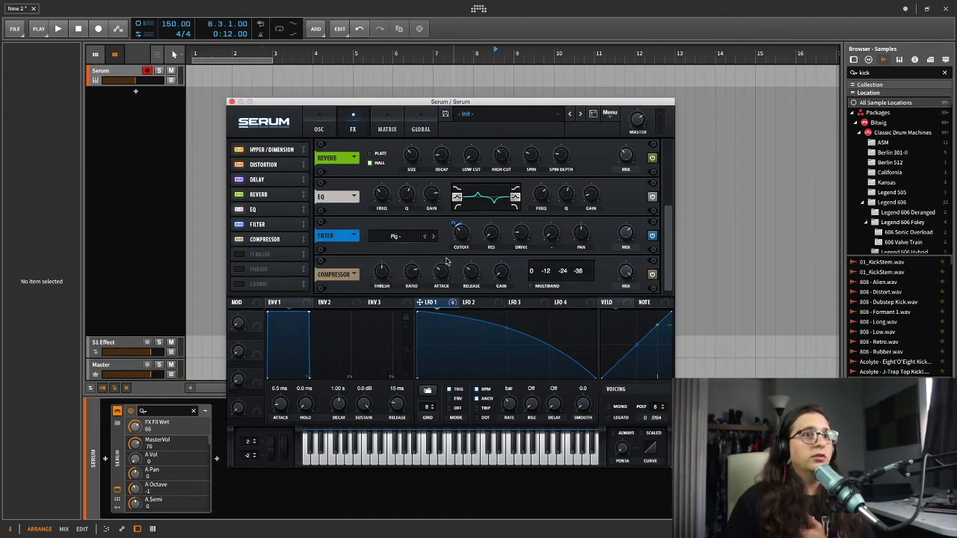
left_click(532, 287)
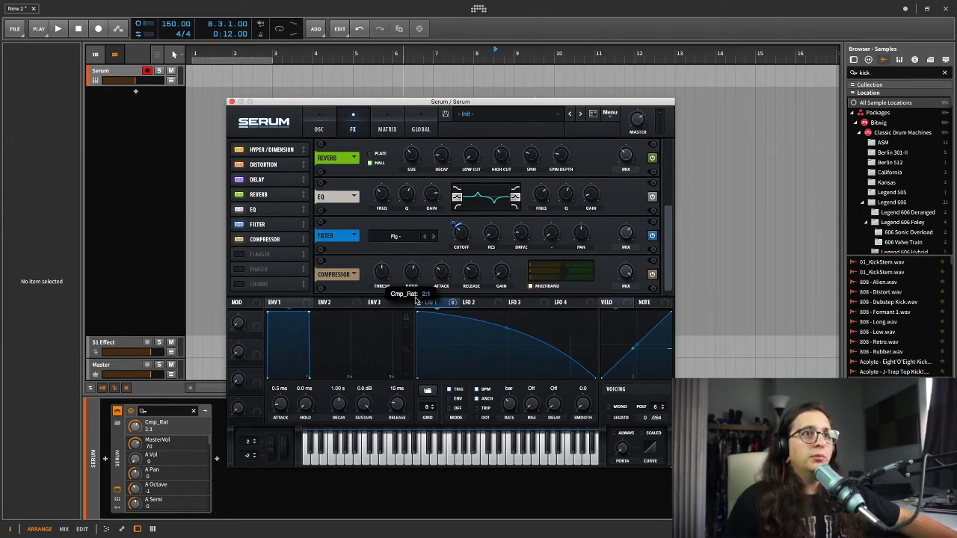
mouse_move(420, 319)
left_mouse_down()
mouse_move(413, 271)
mouse_move(442, 286)
left_mouse_up()
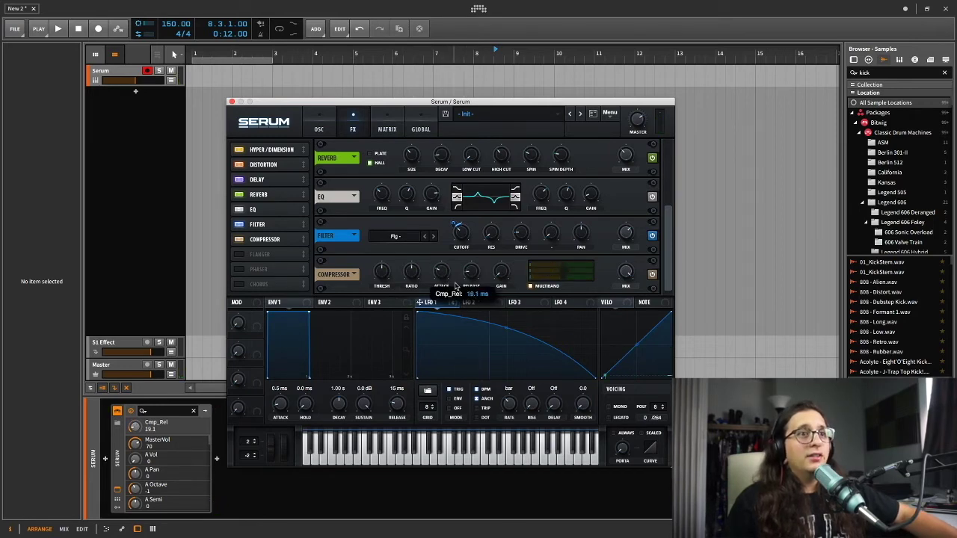
left_click_drag(472, 272, 506, 273)
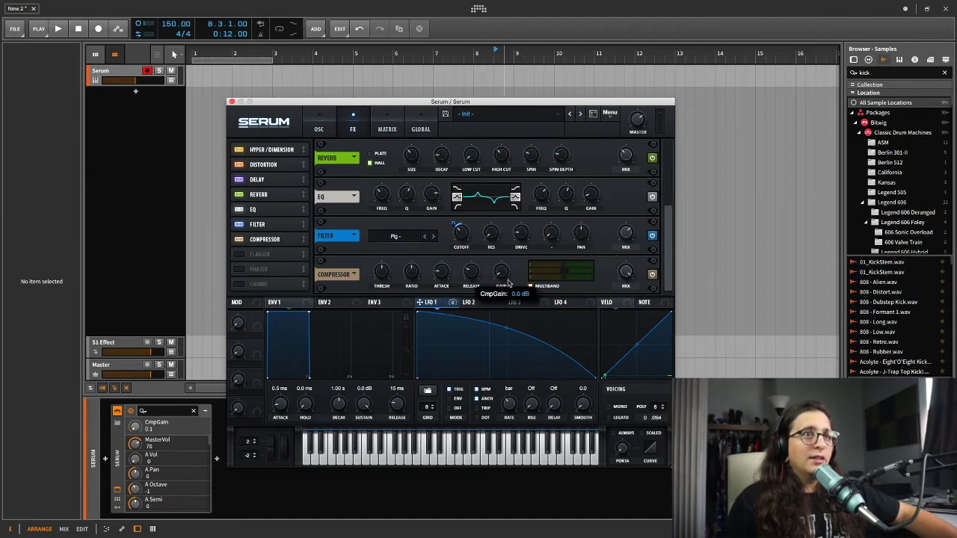
left_click_drag(383, 272, 388, 276)
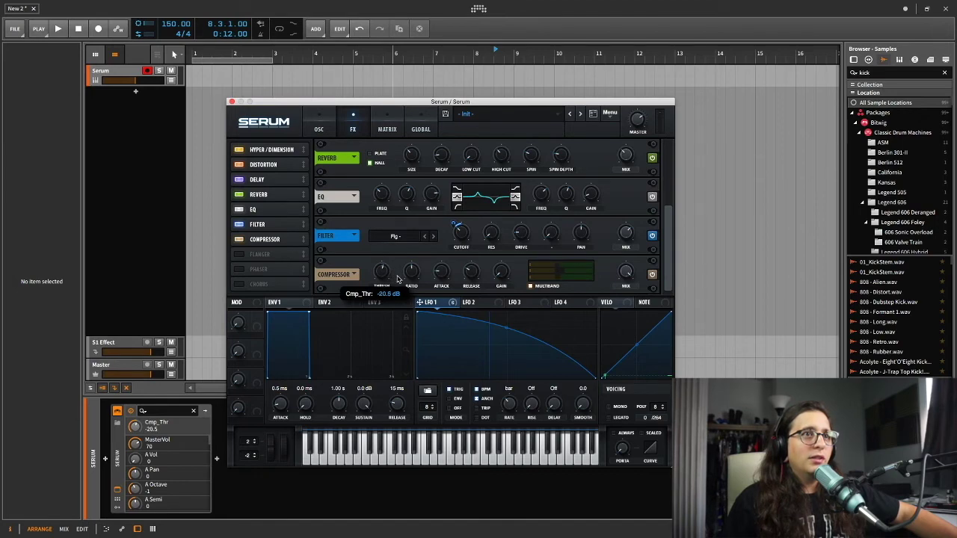
left_click_drag(501, 272, 503, 229)
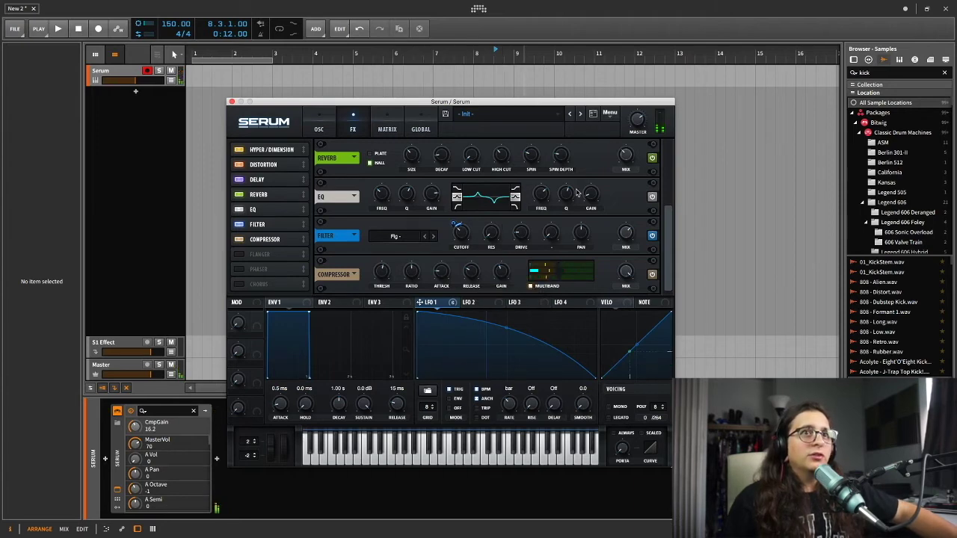
left_click_drag(628, 155, 630, 178)
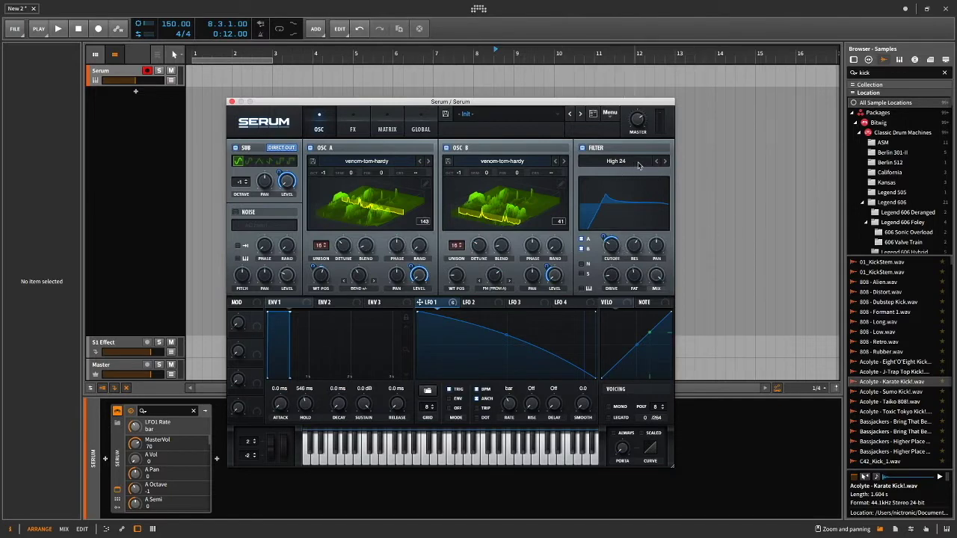
- Return to the FX page showing reverb, EQ, Flg+ filter and compressor
left_click(352, 130)
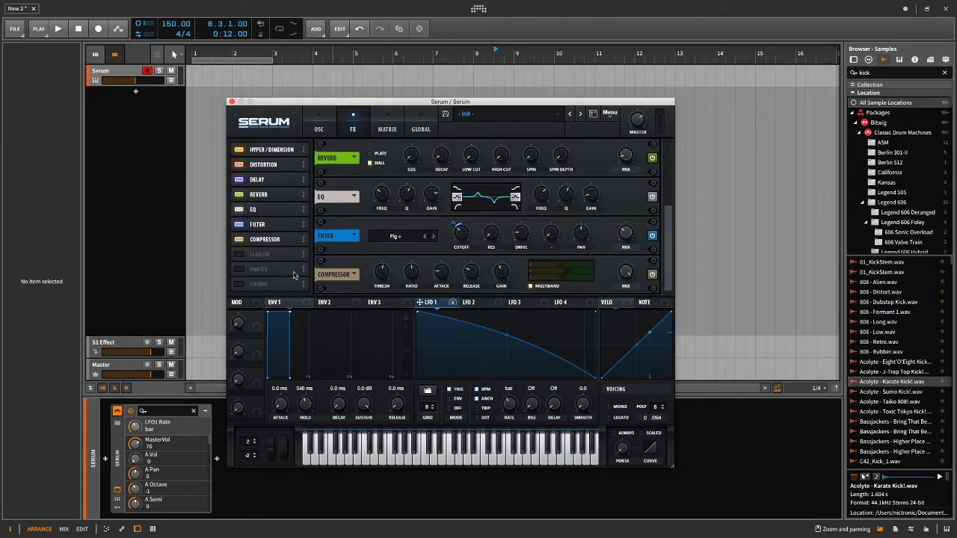